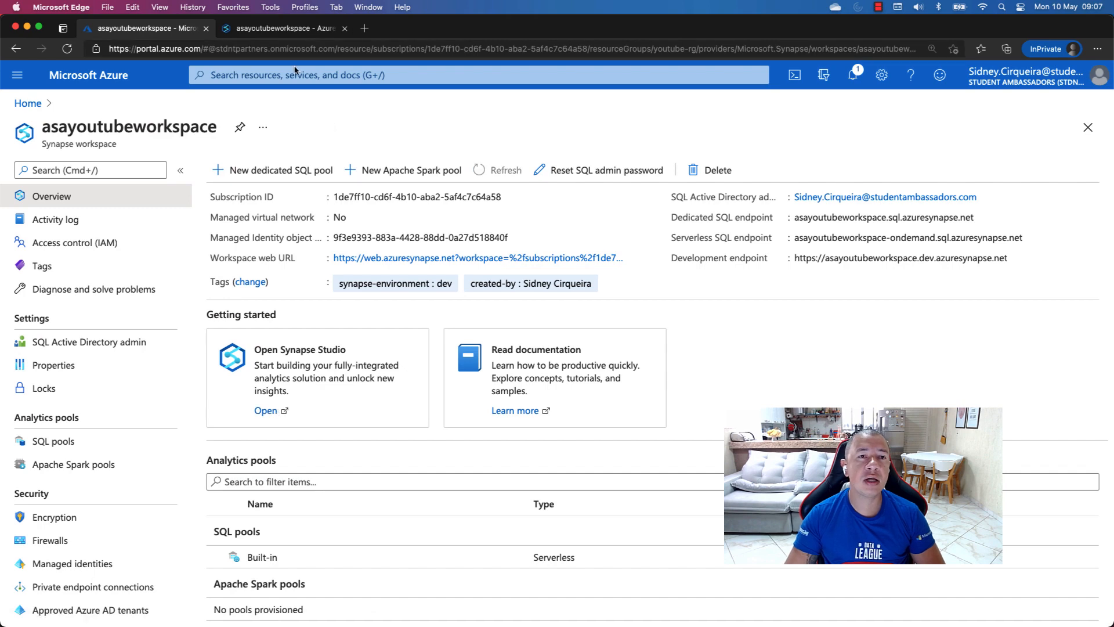
Switch to Synapse Studio for asayoutubeworkspace and view the available help options
click(292, 30)
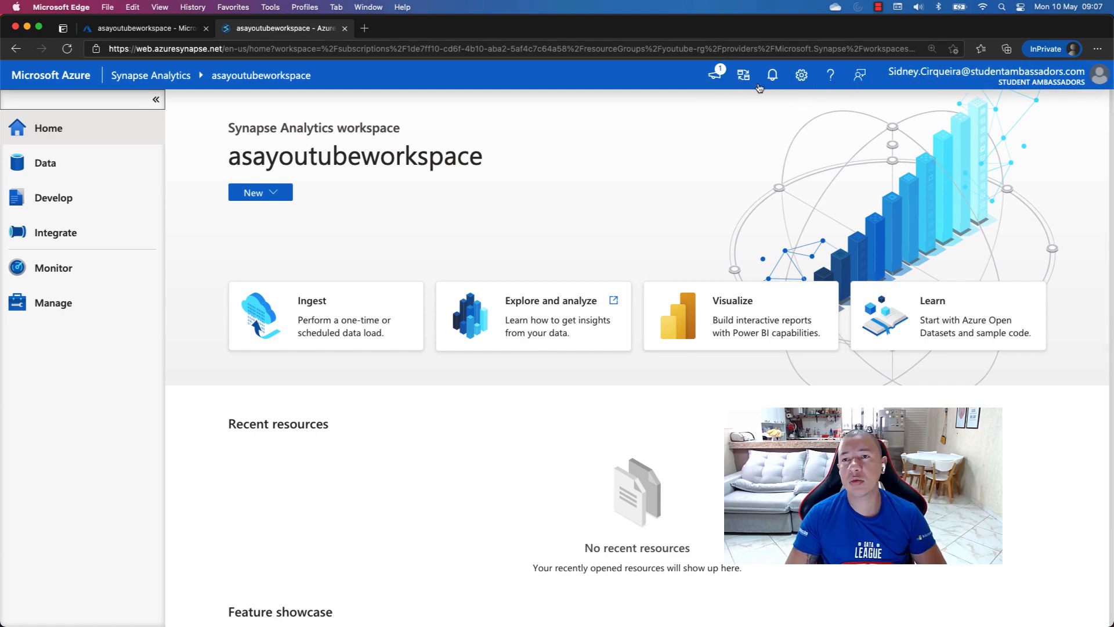
click(829, 79)
click(830, 80)
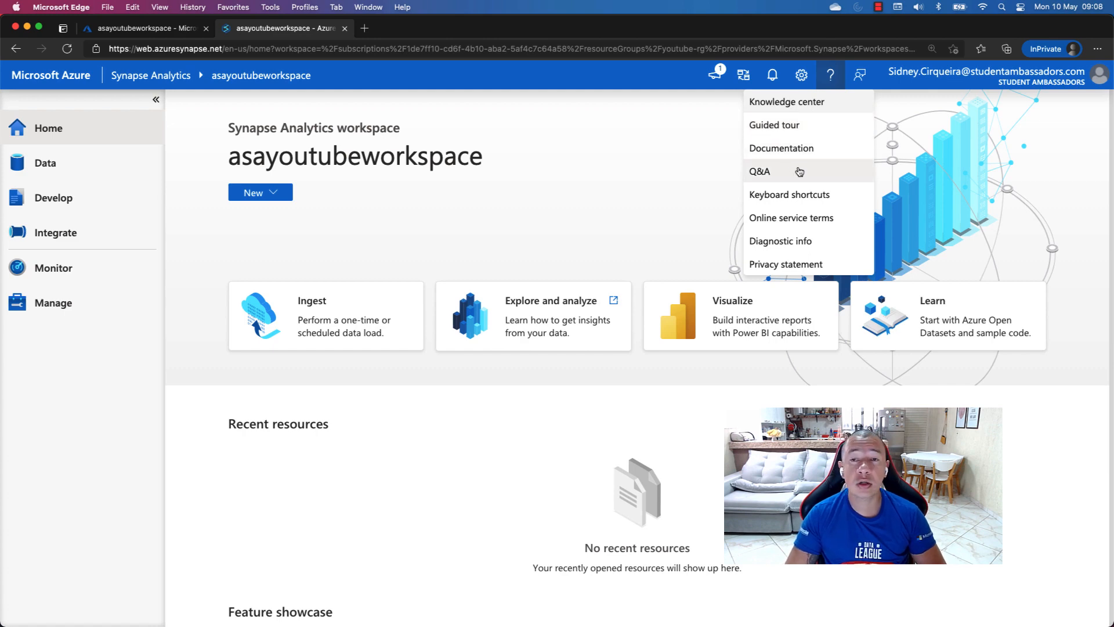
Review the available interface languages in the Synapse Studio settings, then close the settings without changing the language
click(801, 78)
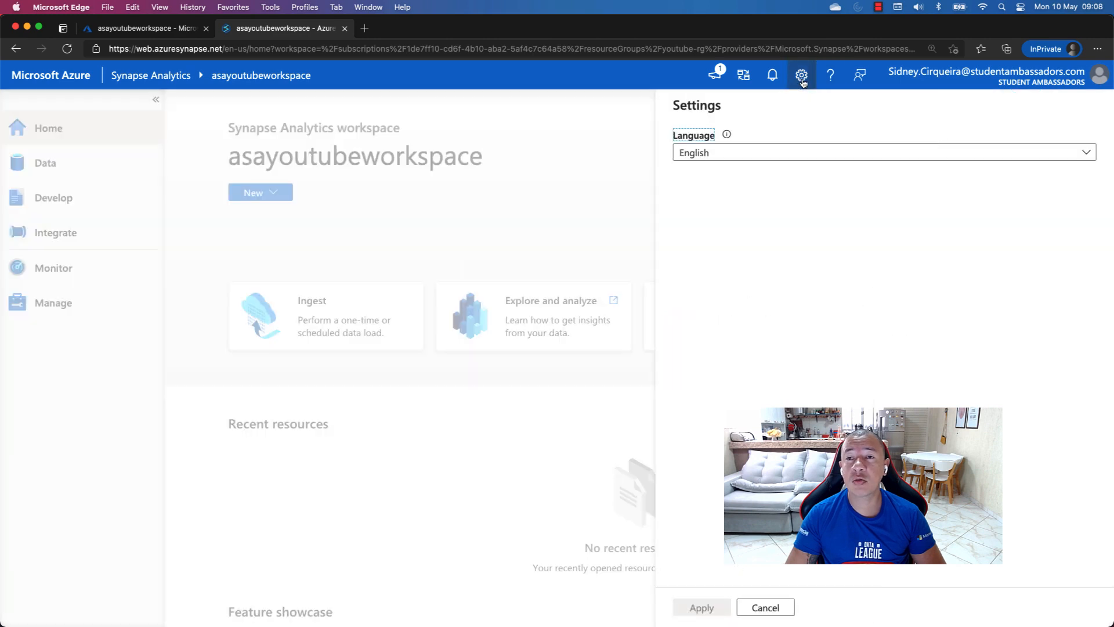
click(881, 158)
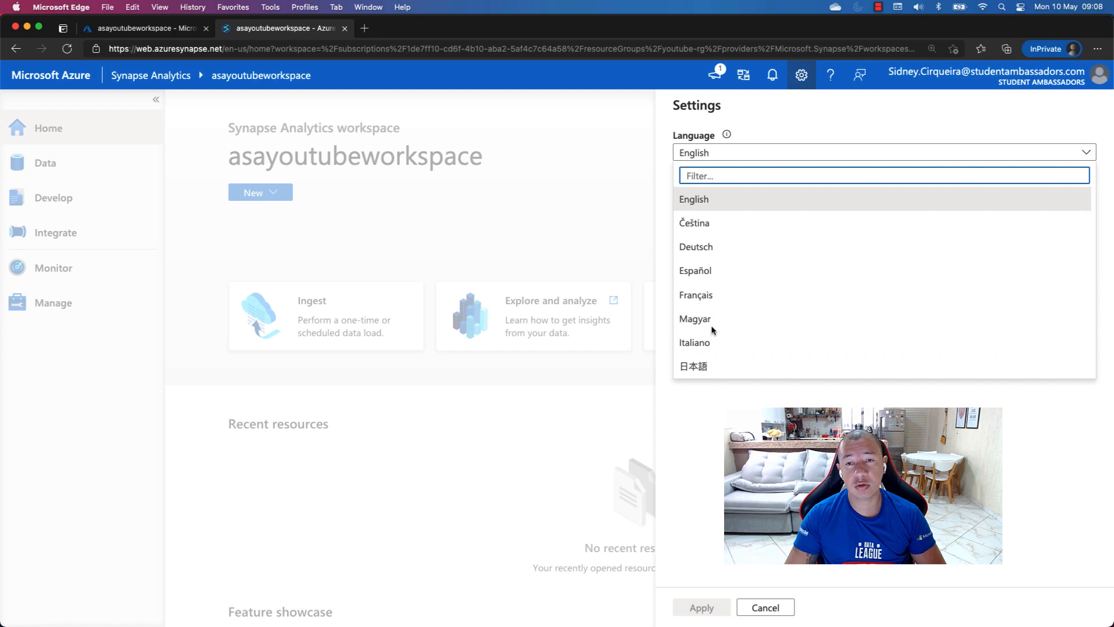
click(835, 418)
scroll(422, 133, up, 1)
scroll(423, 137, up, 2)
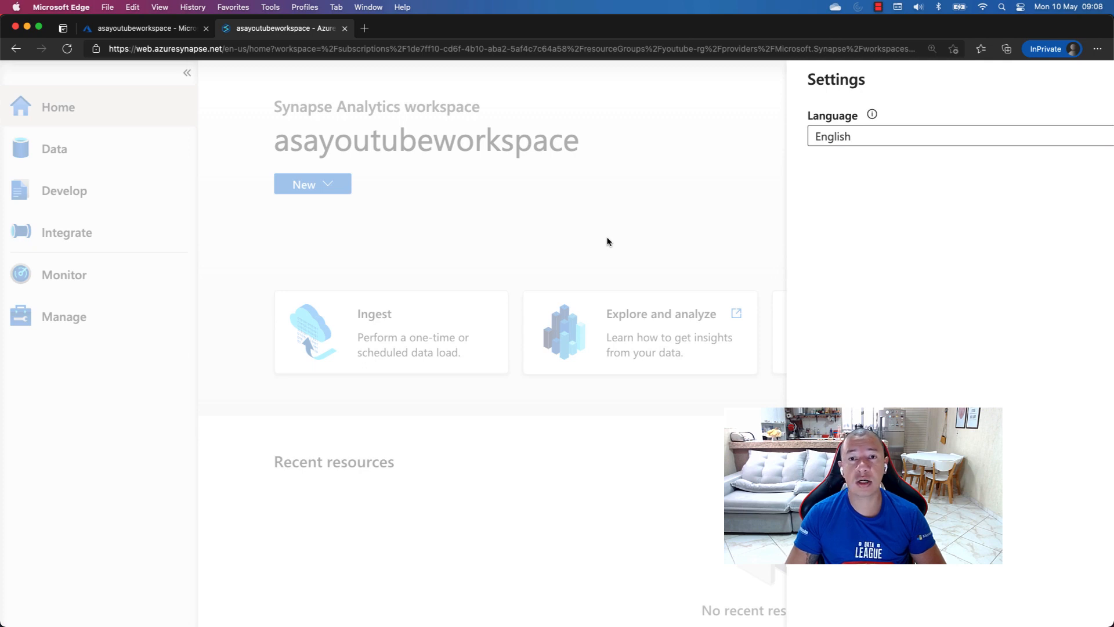
scroll(607, 241, down, 3)
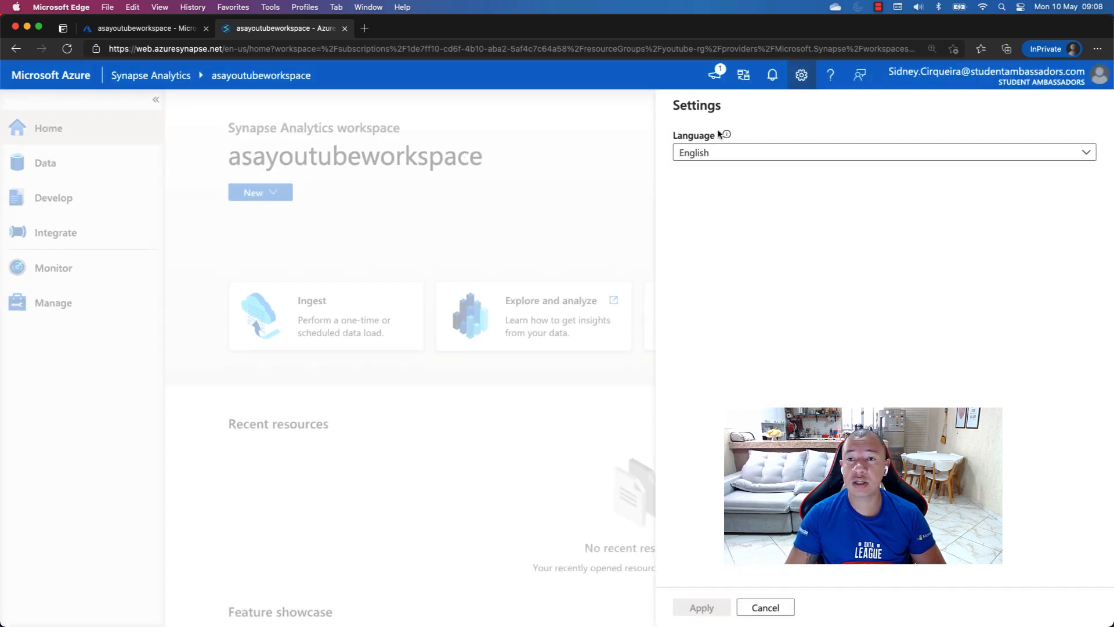
click(767, 608)
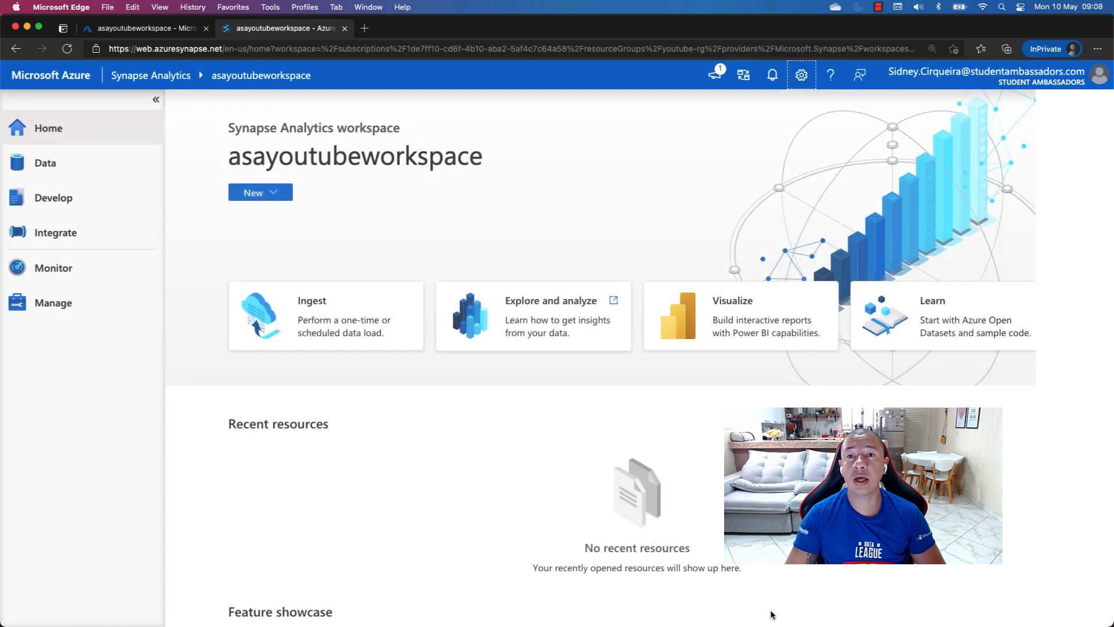
View the session notifications and the current workspace and subscription details, closing each without making a change
click(773, 82)
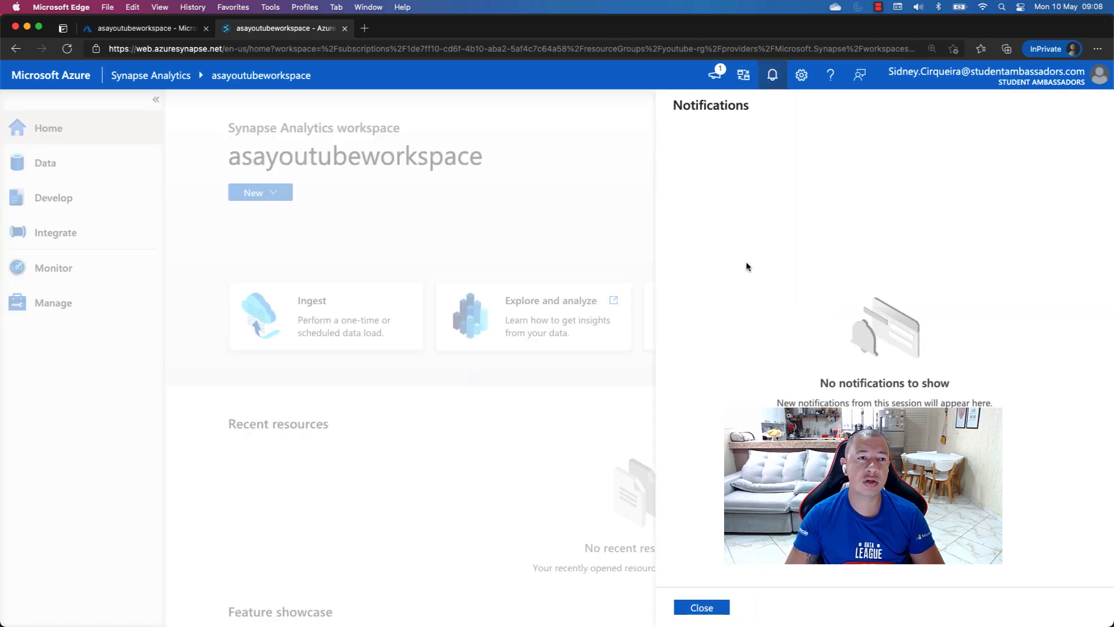
click(704, 608)
click(743, 77)
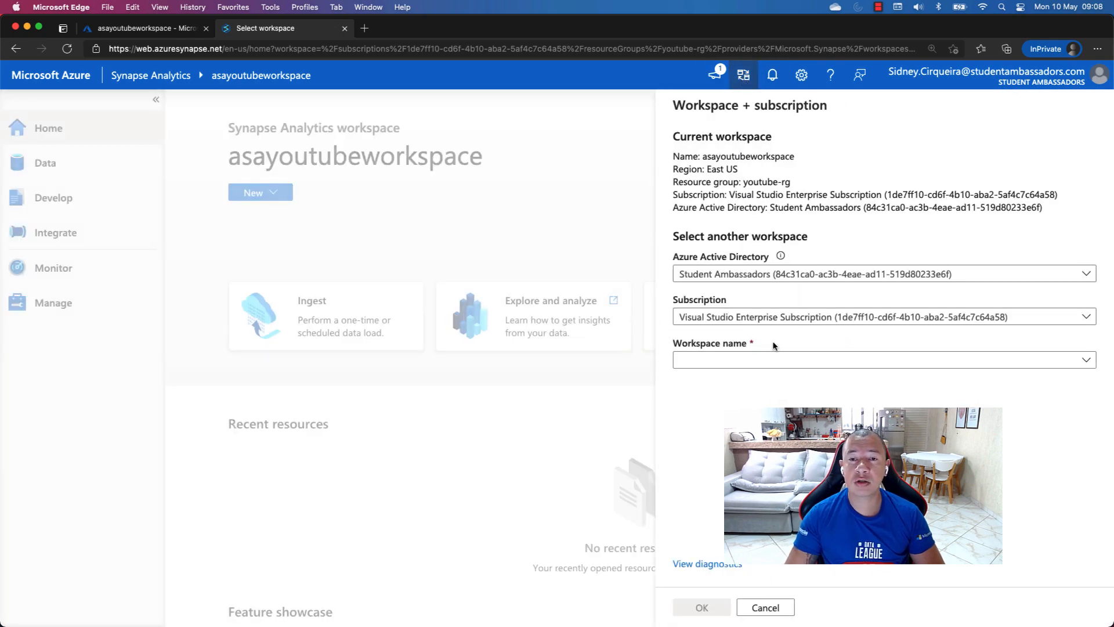
click(770, 609)
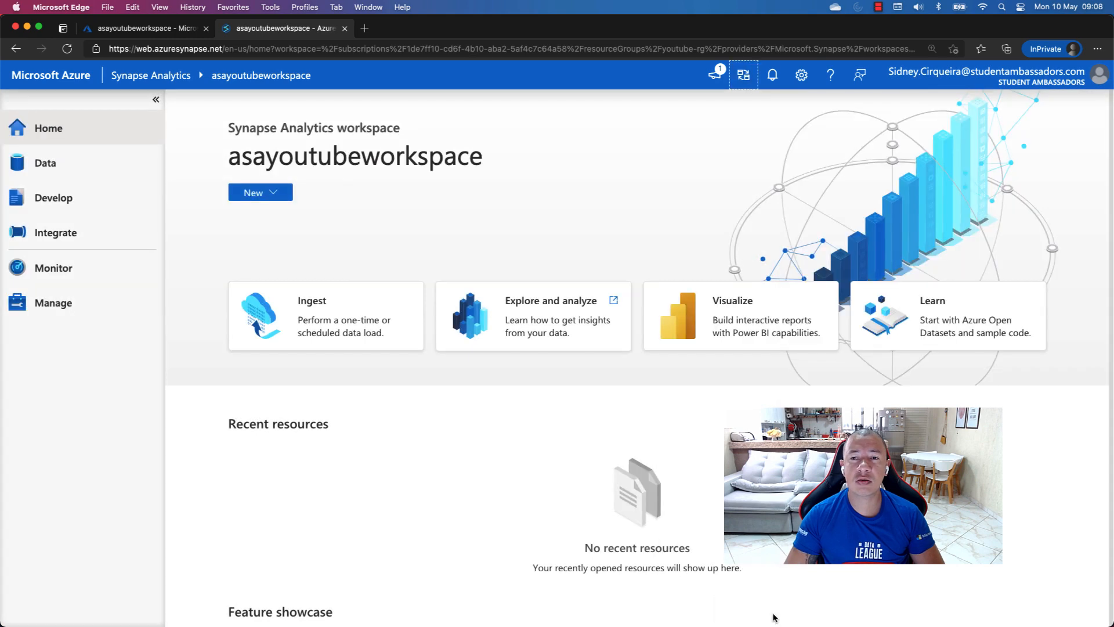
Read through the Synapse release notes and updates, then close them
click(711, 76)
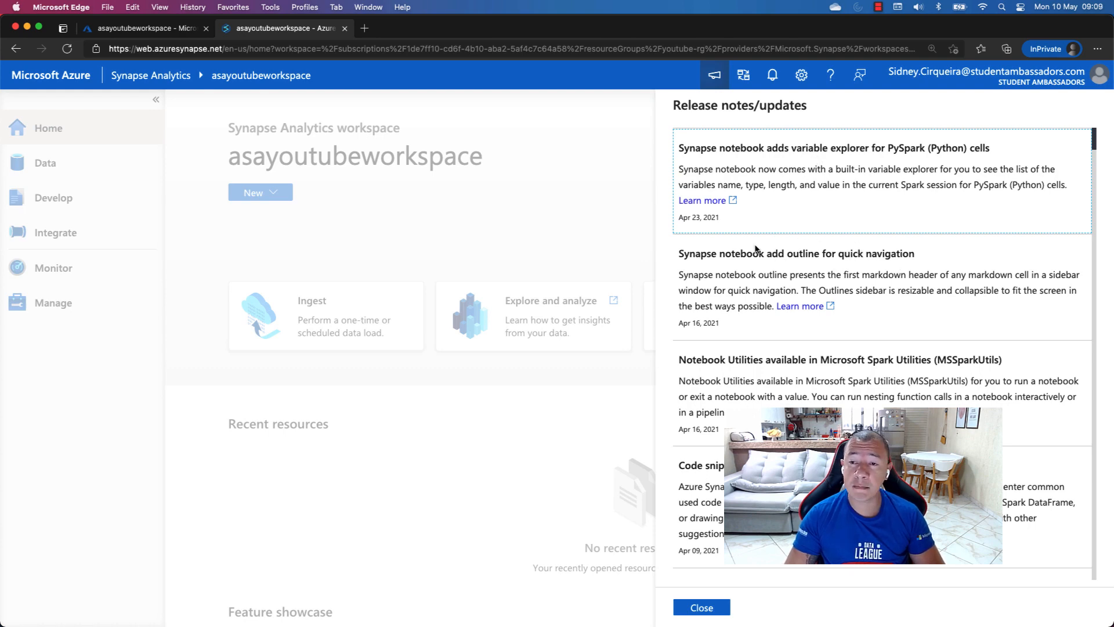
scroll(829, 307, down, 2)
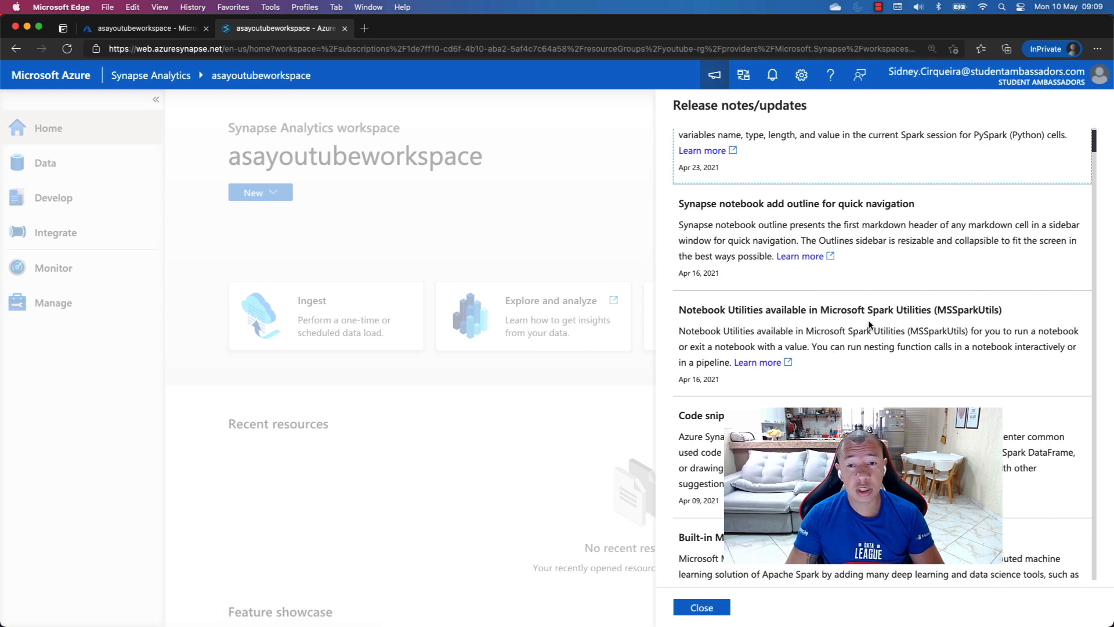
scroll(870, 333, down, 7)
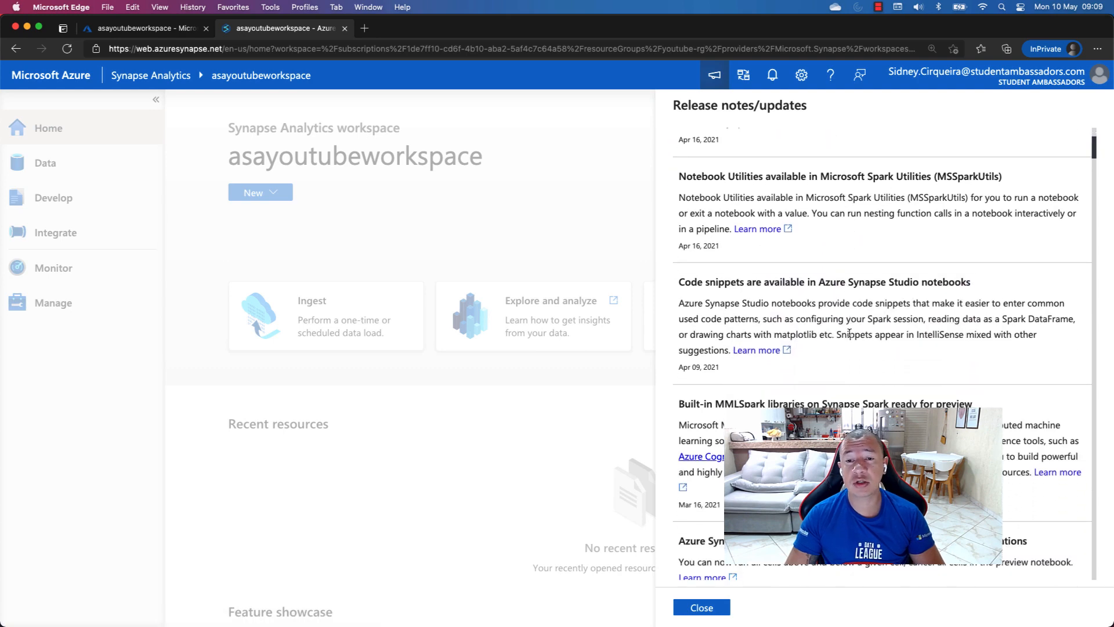
scroll(849, 333, down, 6)
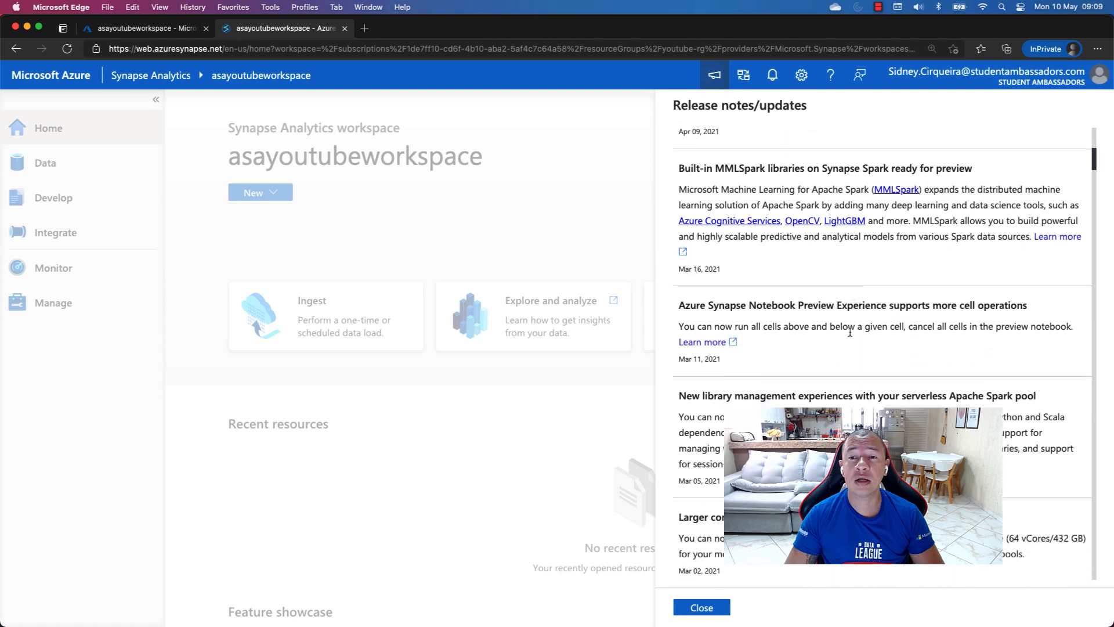
scroll(849, 333, down, 2)
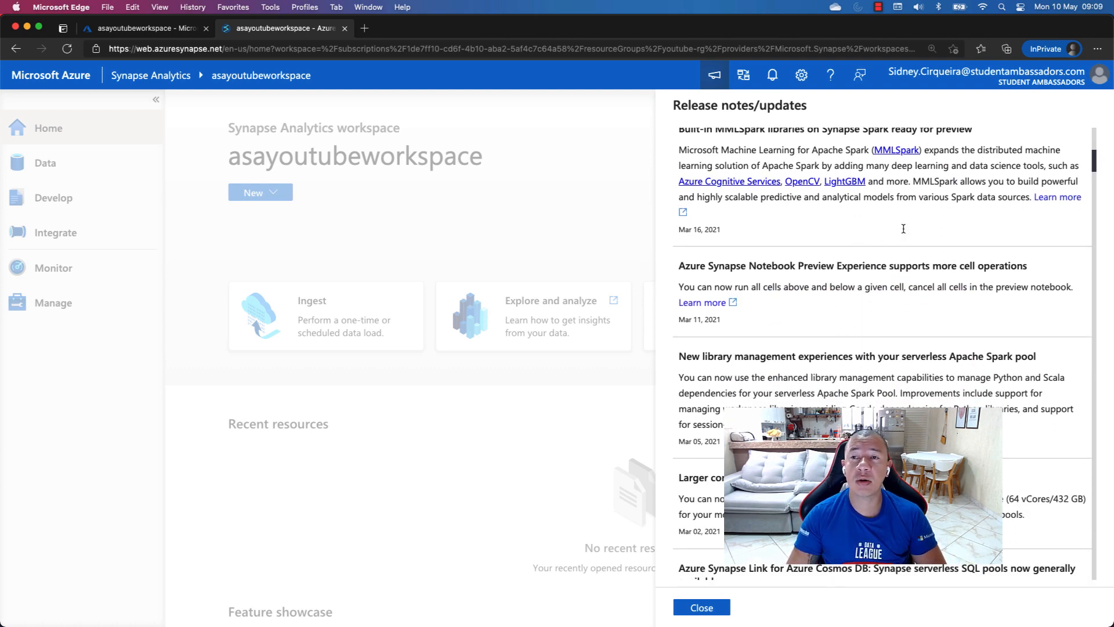
click(715, 609)
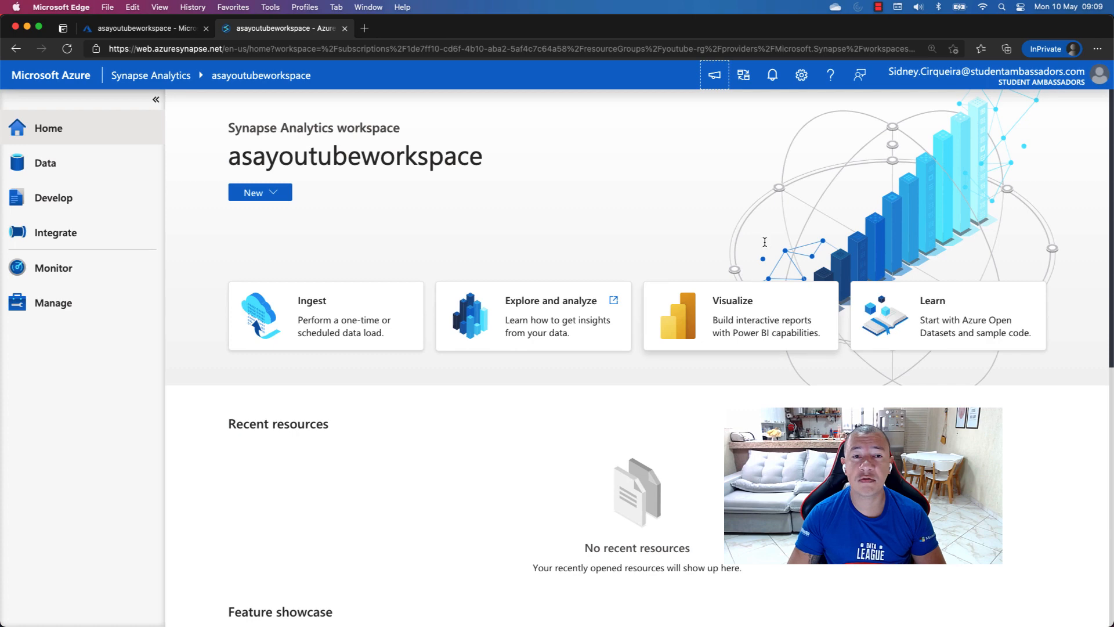
Examine which kinds of items can be newly created or imported from the workspace home page
scroll(443, 246, up, 3)
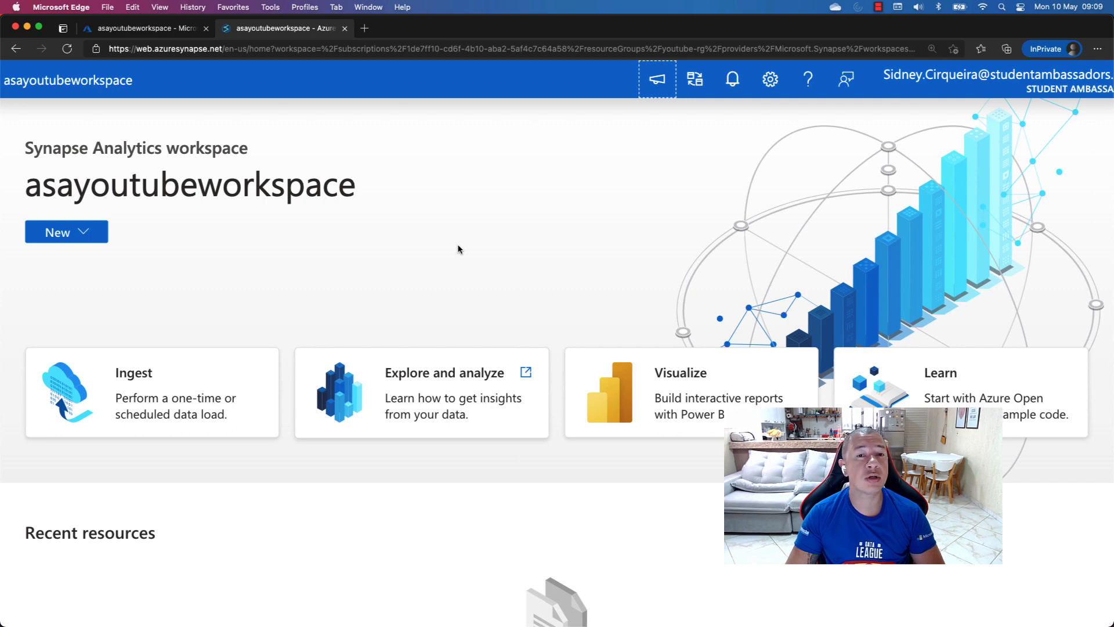
scroll(458, 250, down, 3)
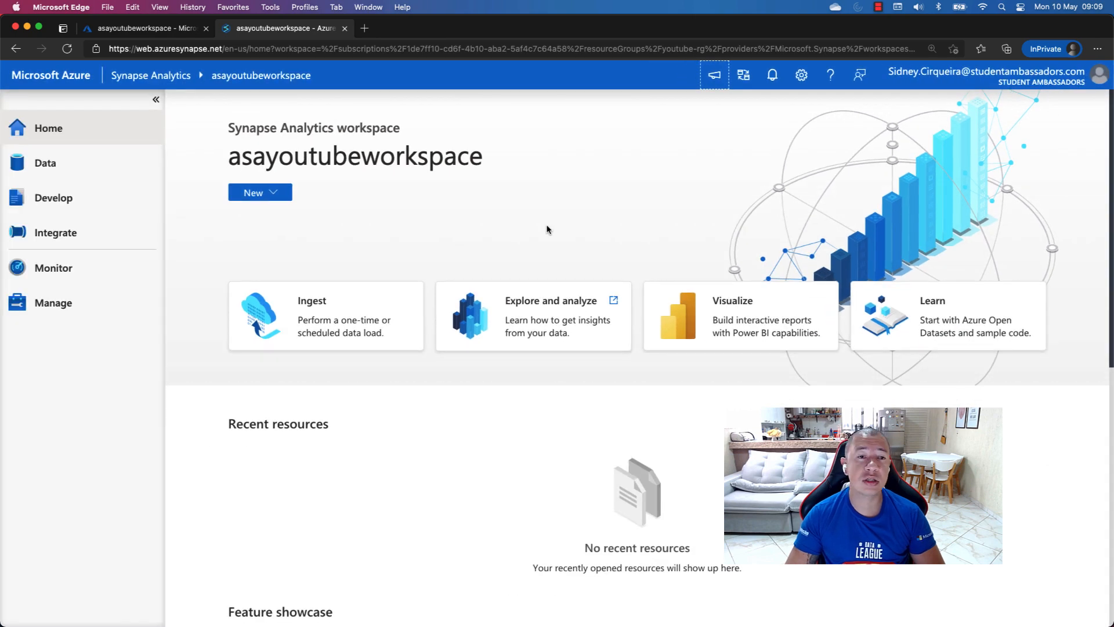
click(280, 196)
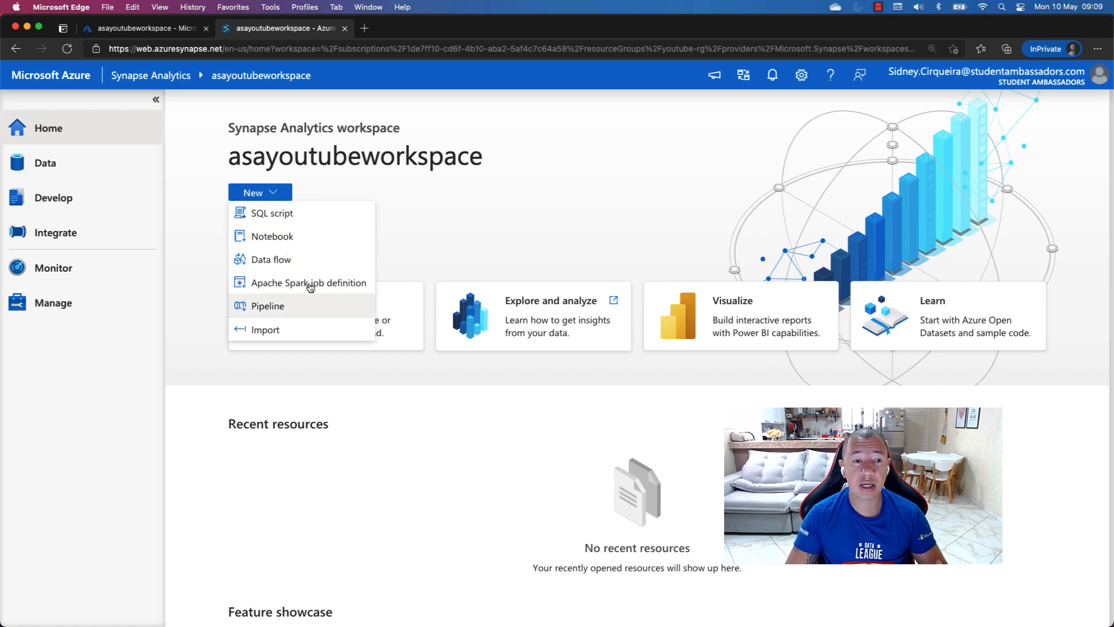
click(319, 331)
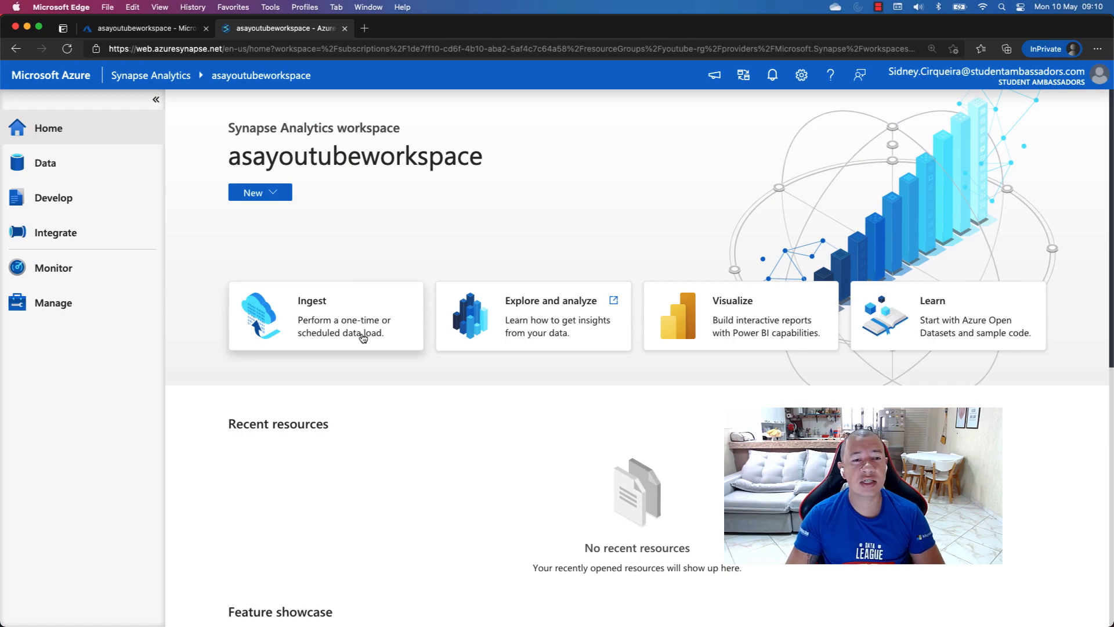
View the properties and source data store pages of the Ingest Copy Data tool, then cancel the copy task
click(334, 316)
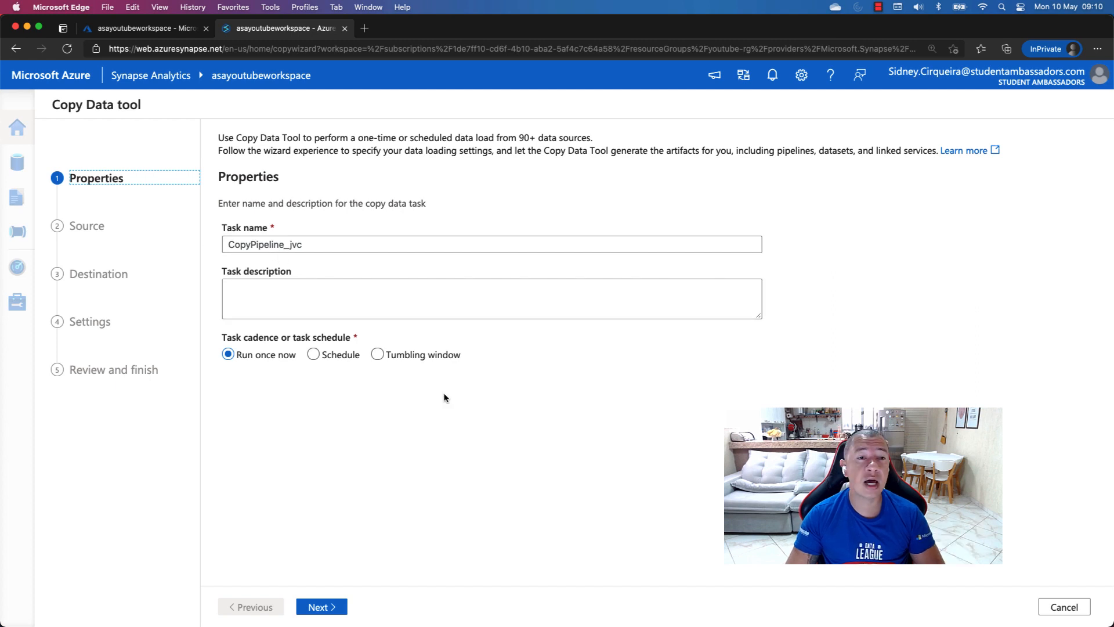
click(326, 608)
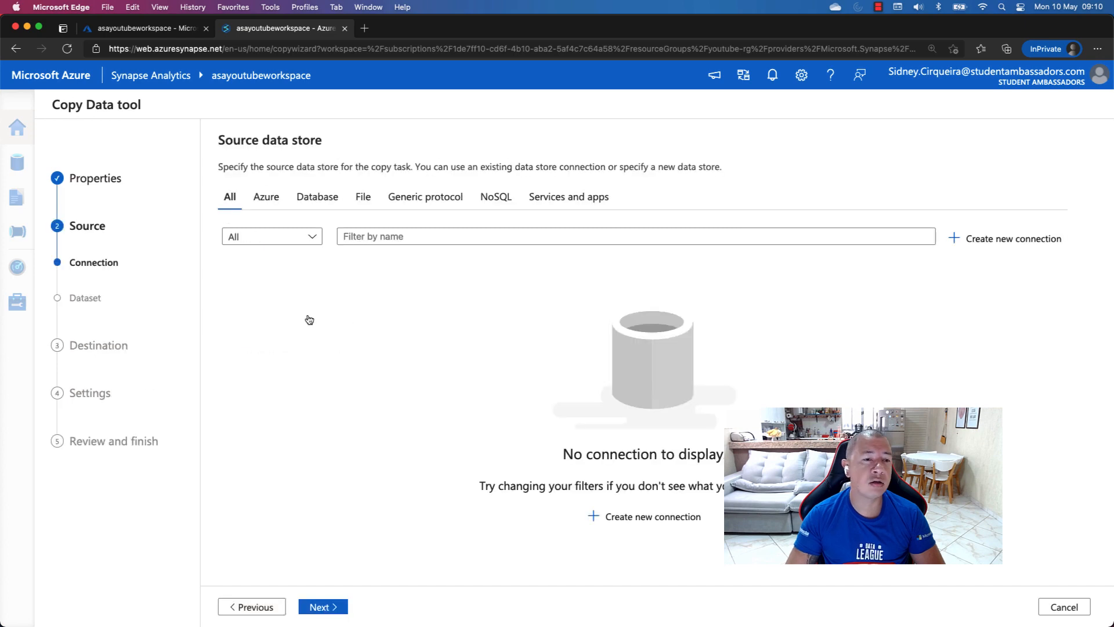
scroll(181, 330, up, 5)
scroll(181, 330, up, 3)
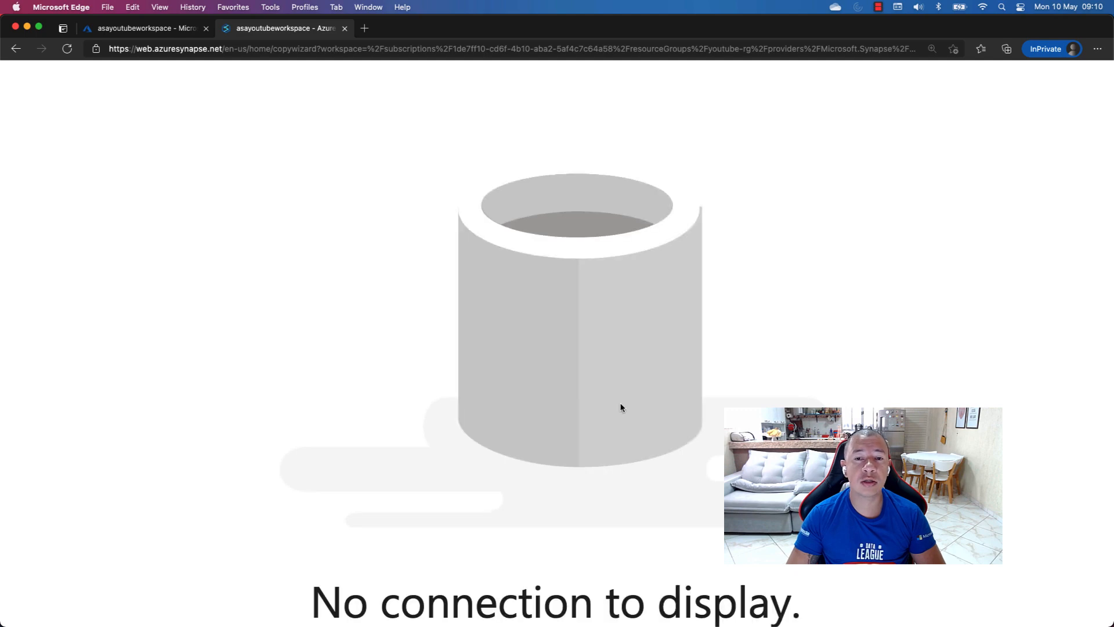
scroll(619, 407, down, 6)
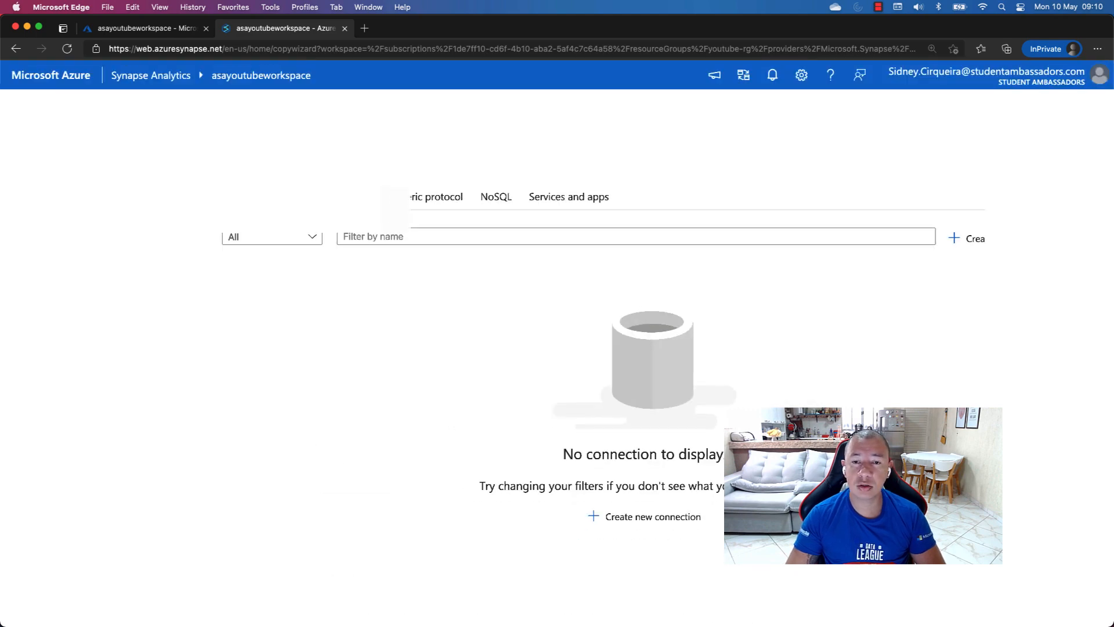
click(1075, 607)
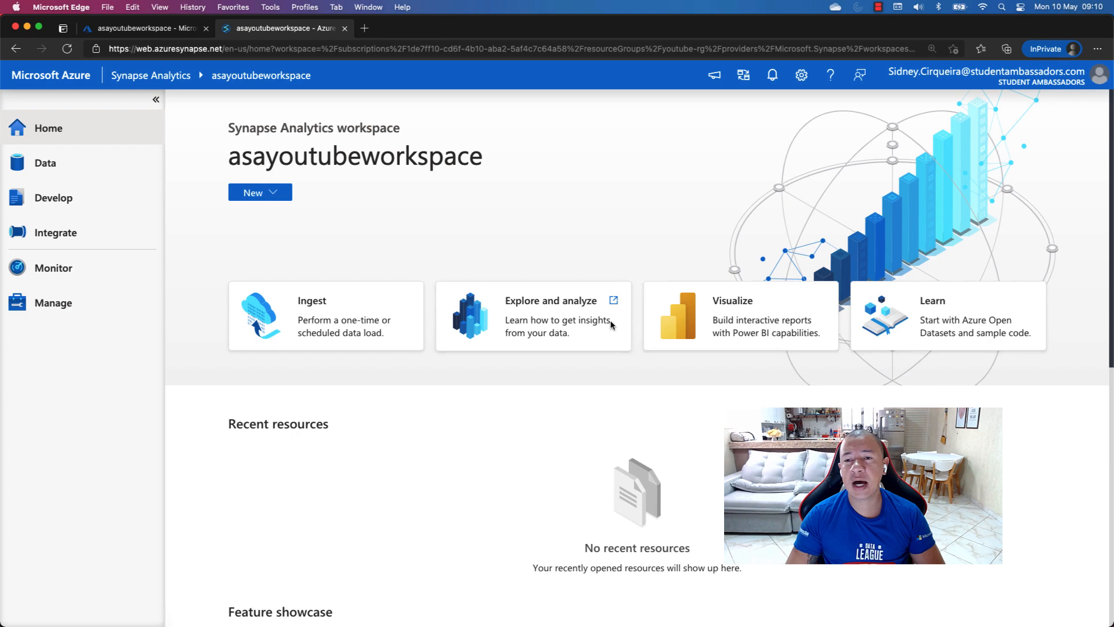
Look over the home page's recent resources and browse the feature showcase through to Integrate Azure Purview with Azure Synapse
scroll(611, 326, down, 1)
scroll(611, 325, down, 5)
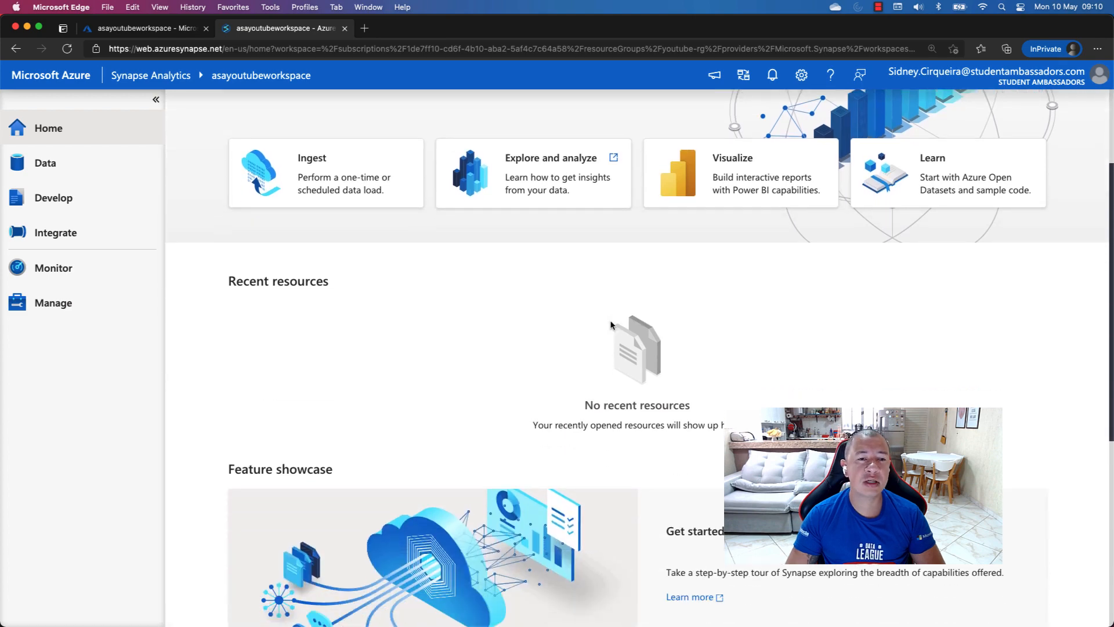
scroll(611, 325, down, 4)
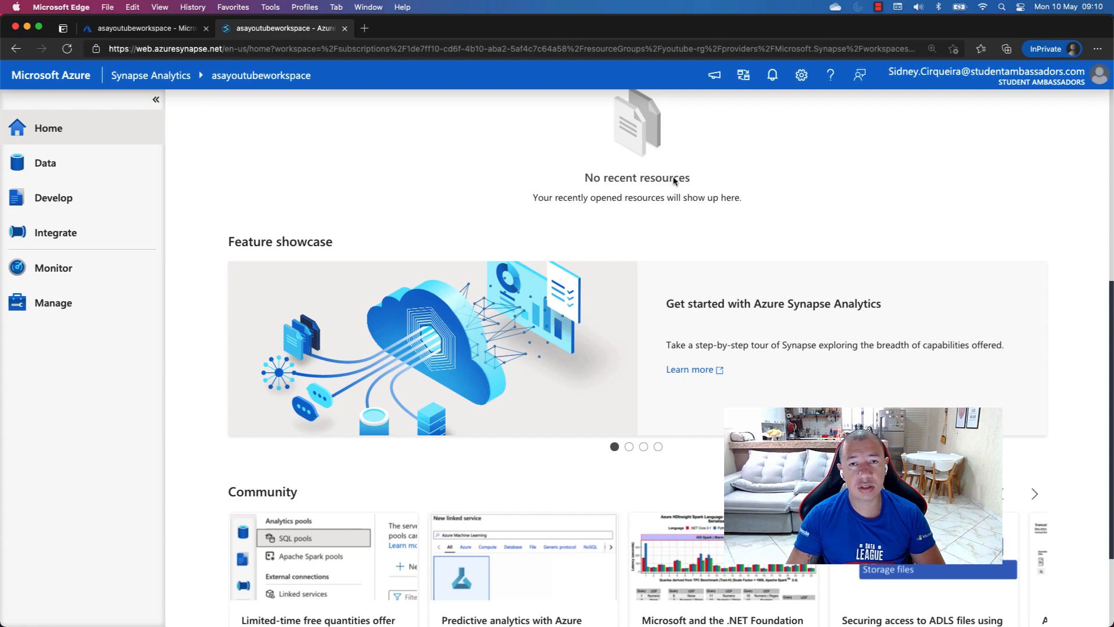
scroll(700, 189, up, 3)
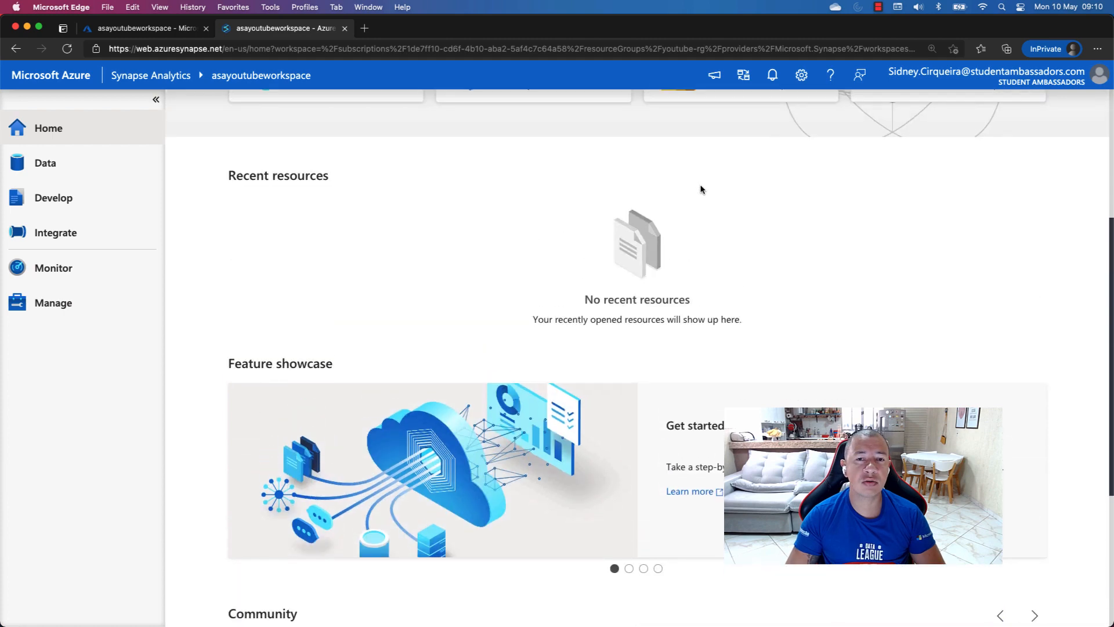
scroll(744, 271, down, 1)
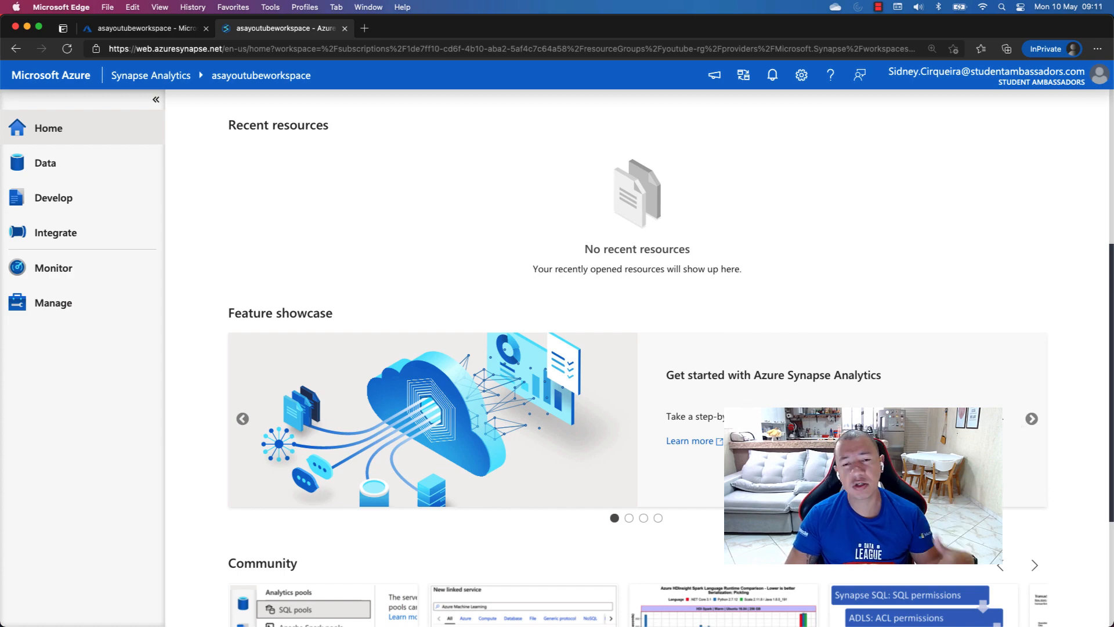
click(1034, 425)
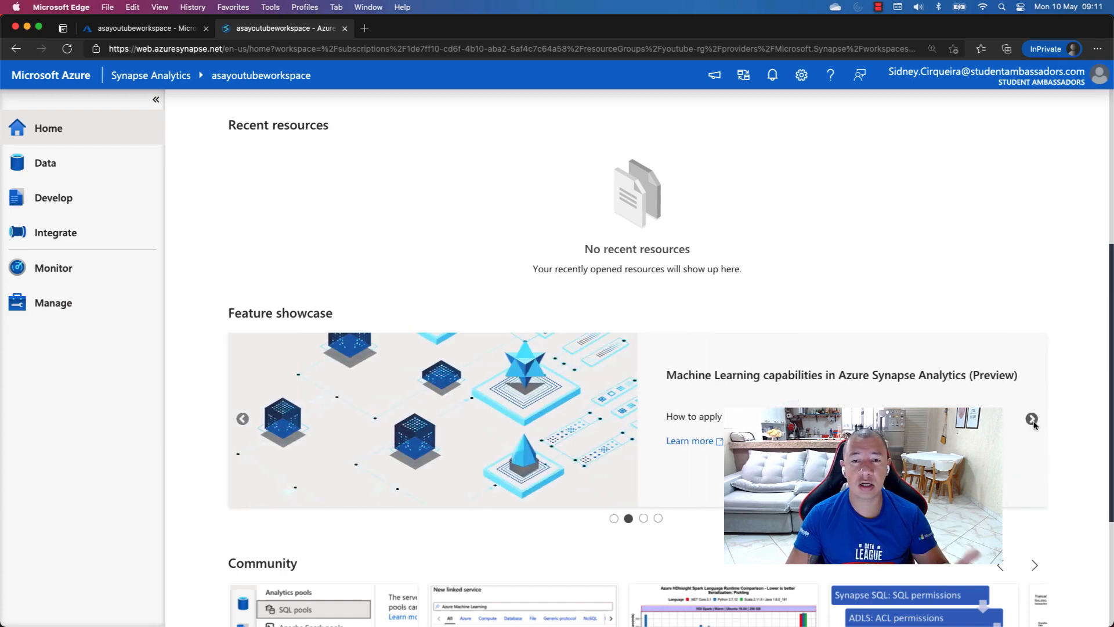
click(1030, 423)
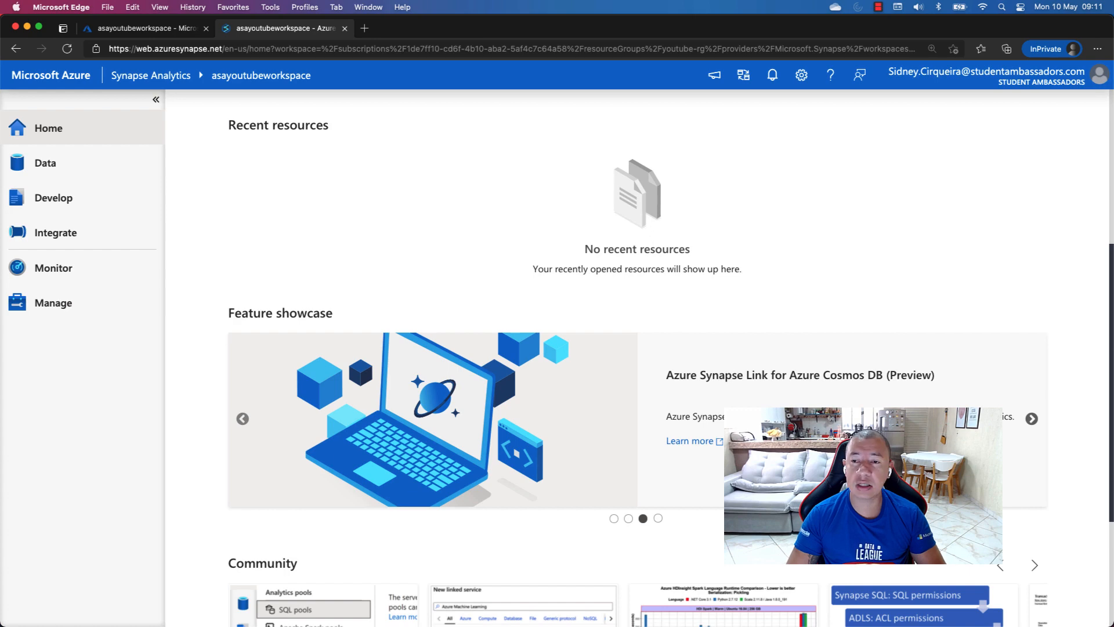
click(1030, 423)
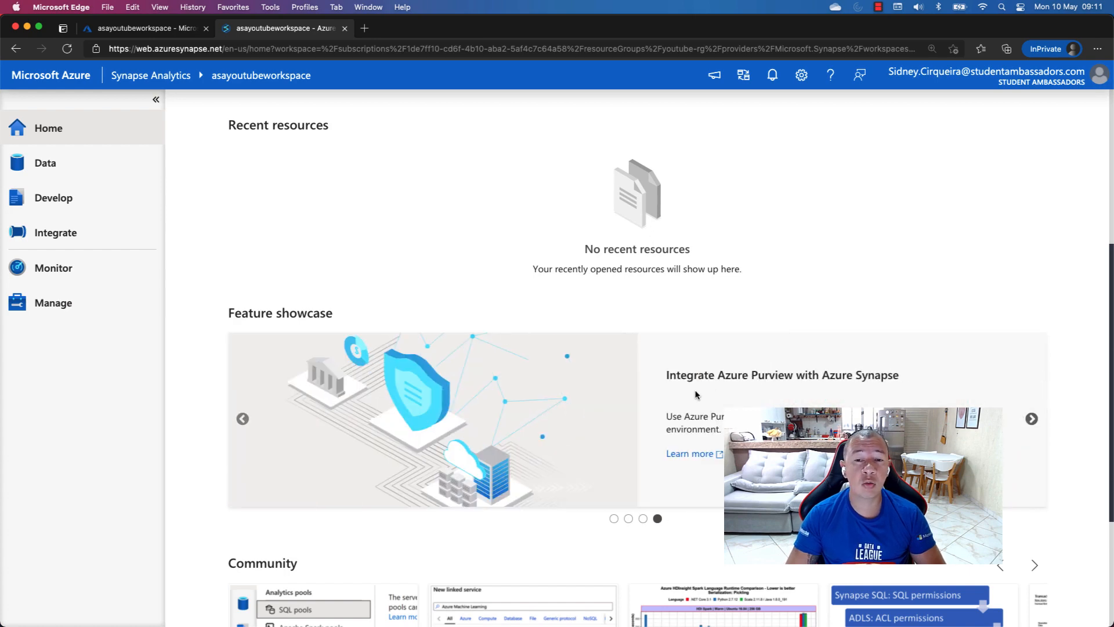
Examine the article cards in the home page's Community section
scroll(692, 397, down, 4)
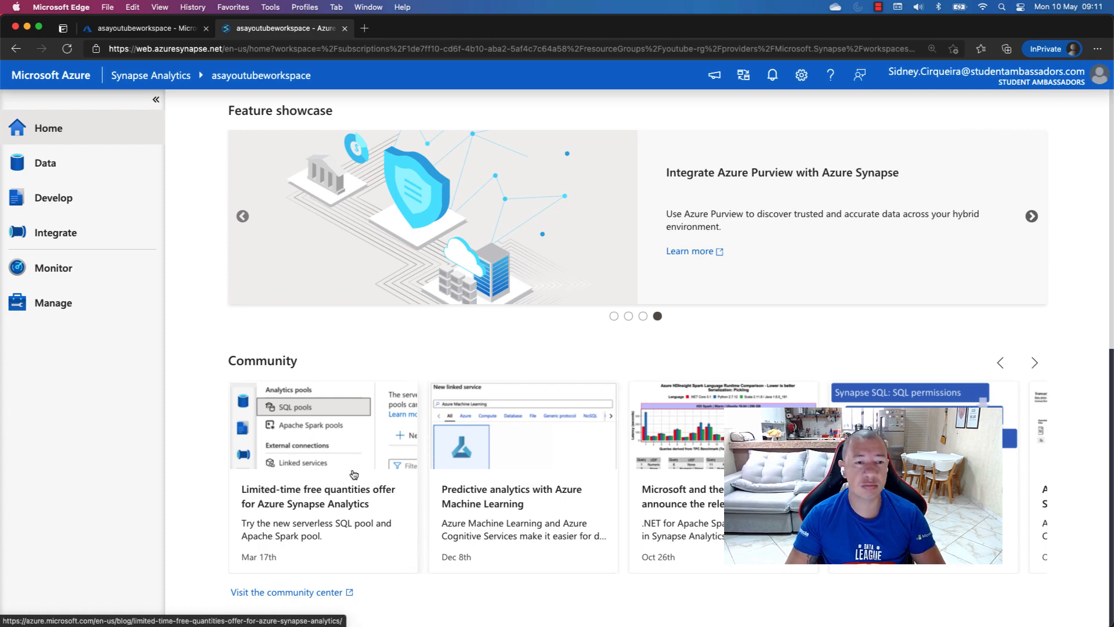
scroll(354, 475, up, 5)
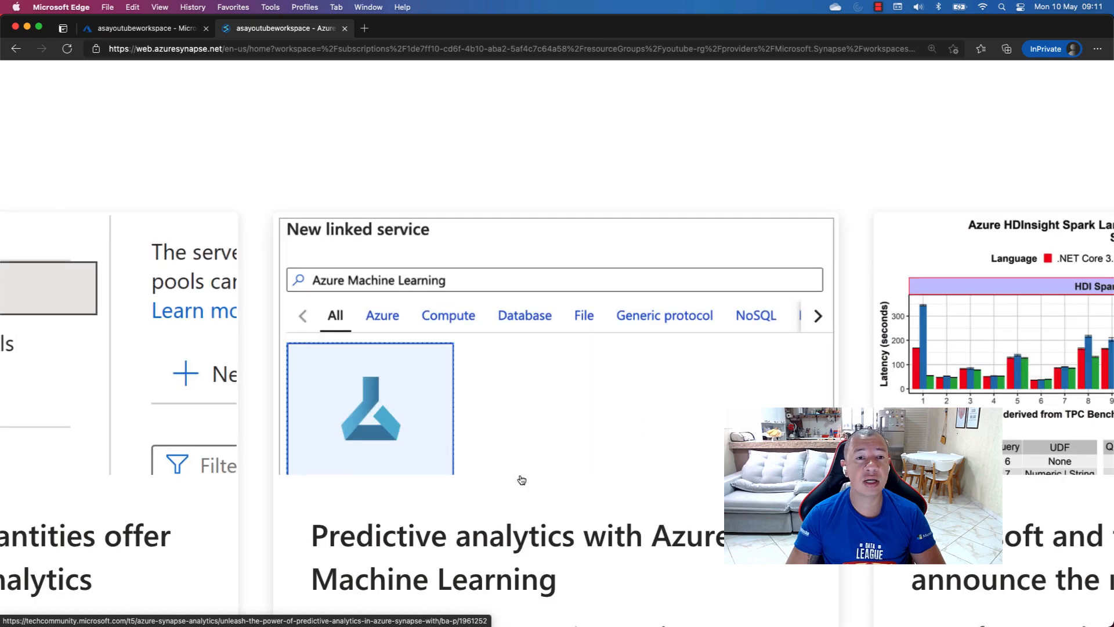
scroll(522, 480, down, 5)
scroll(522, 480, up, 5)
scroll(522, 480, down, 5)
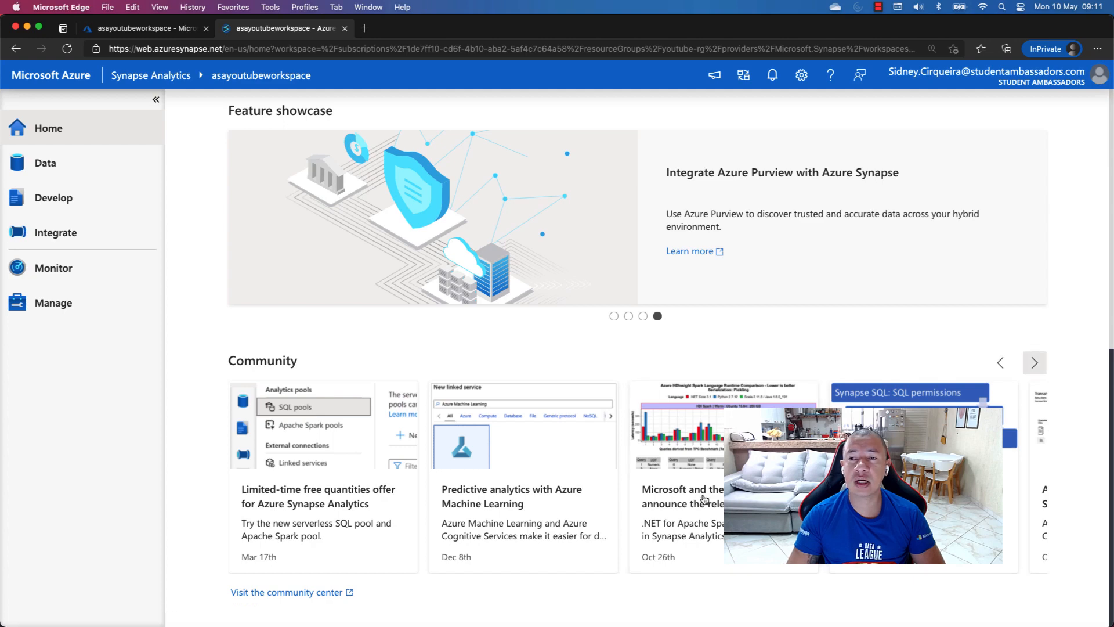
Browse the remaining article cards in the Community section and return to the beginning of the home page
click(1032, 366)
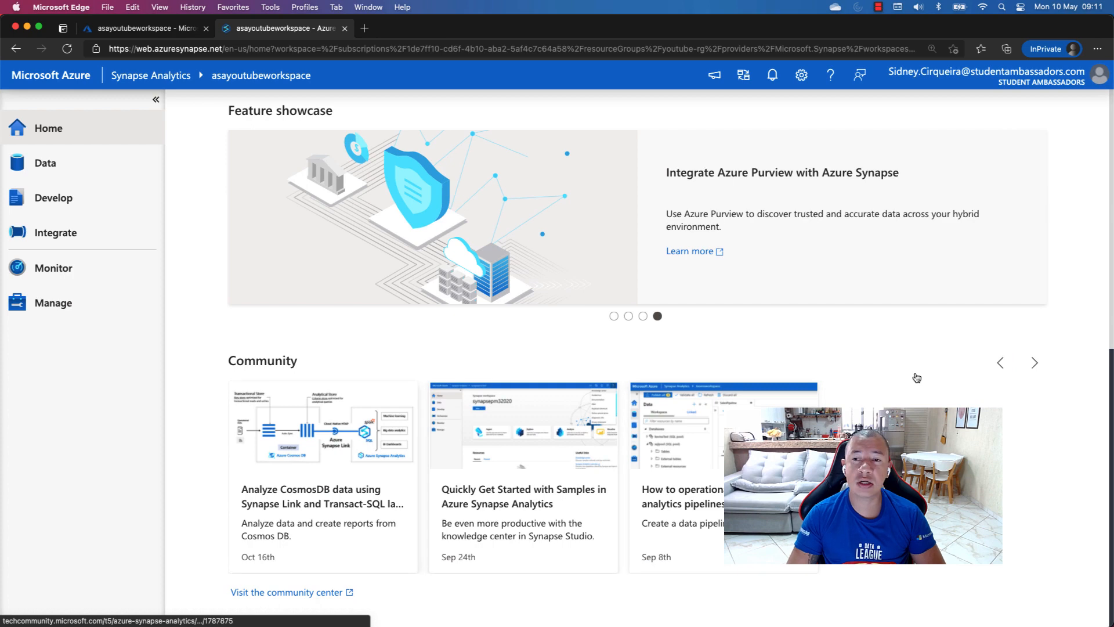
click(1001, 363)
scroll(178, 255, up, 10)
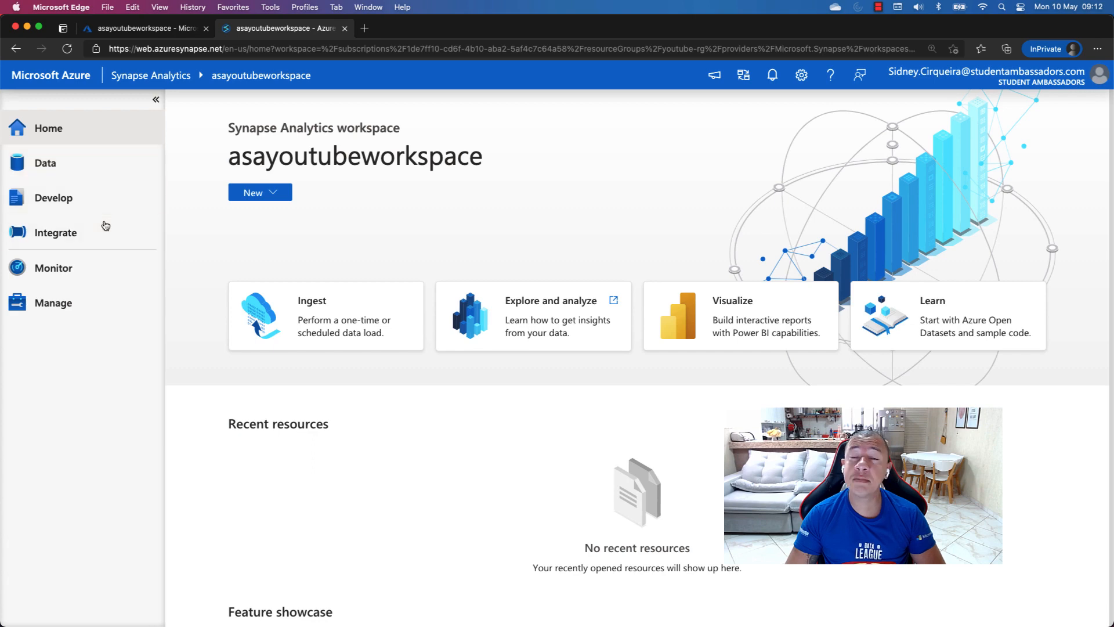
View the Data hub's workspace databases and linked Azure Data Lake Storage Gen2 account, then open its defaultfs (Primary) container
click(77, 173)
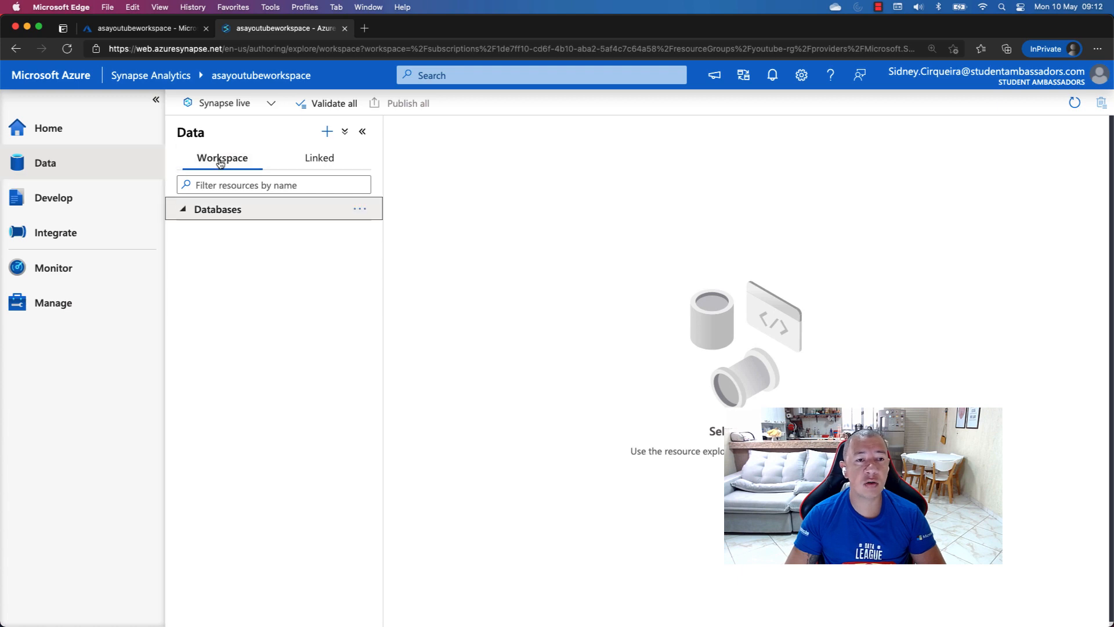
click(182, 211)
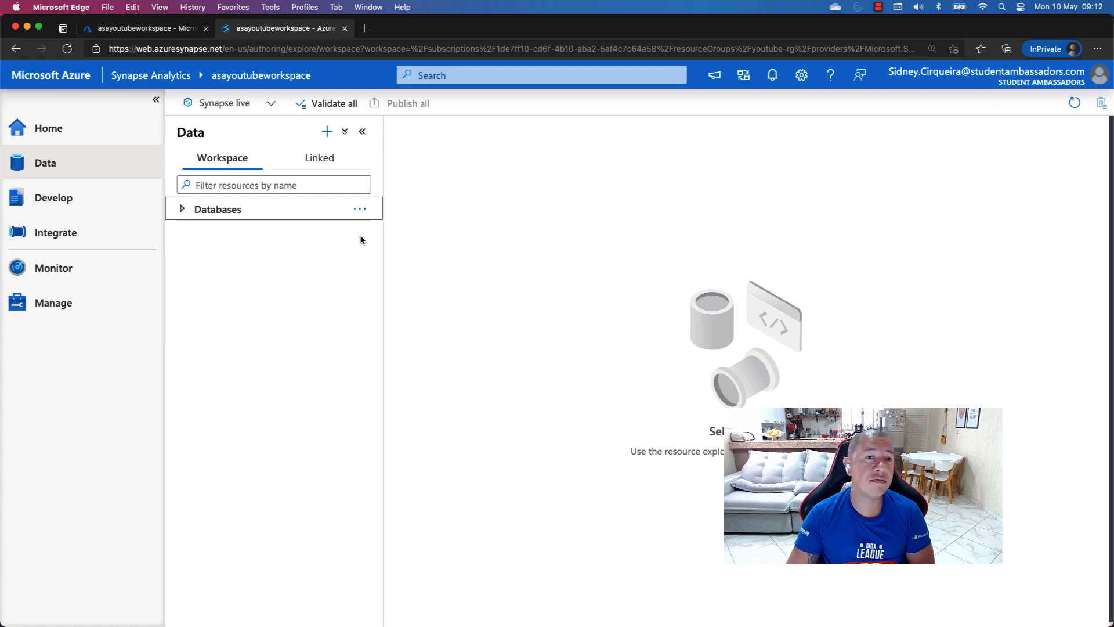
click(314, 164)
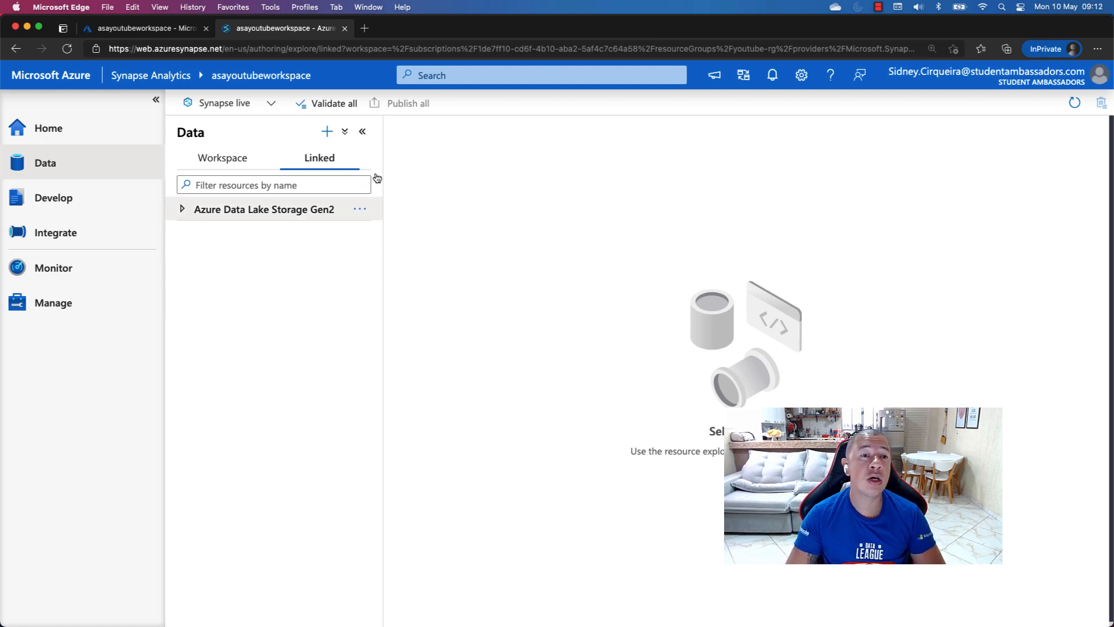
click(182, 210)
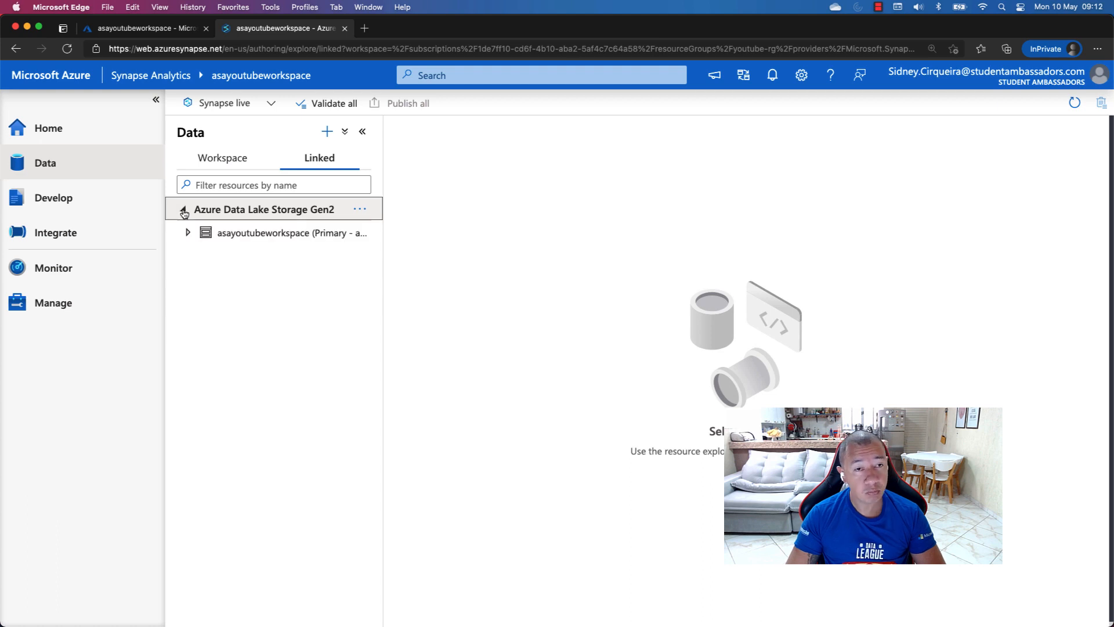
click(188, 233)
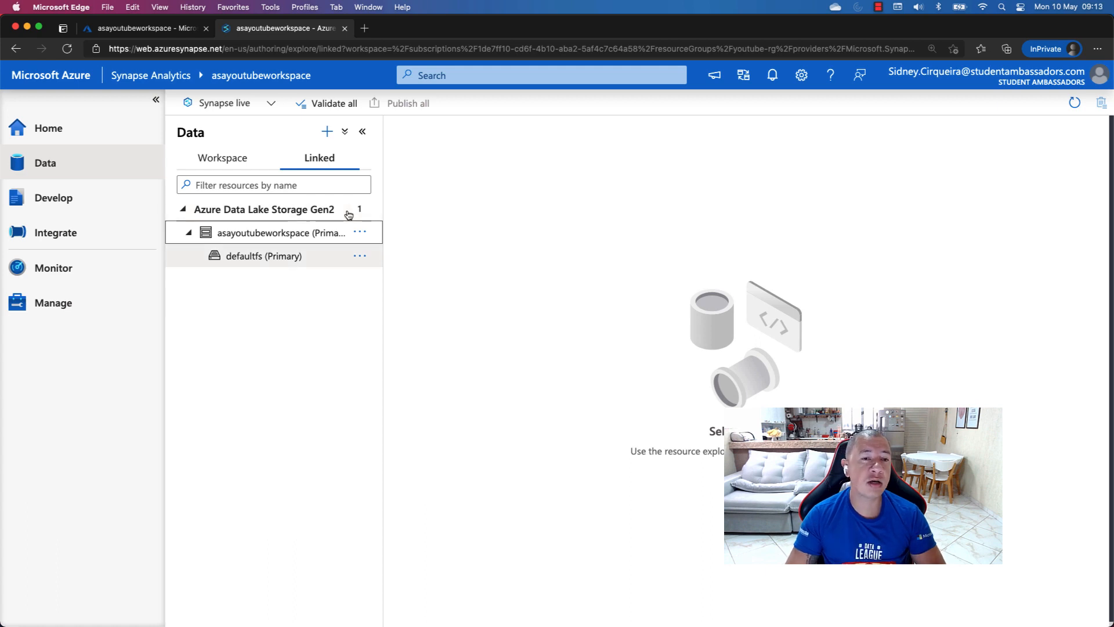
click(259, 261)
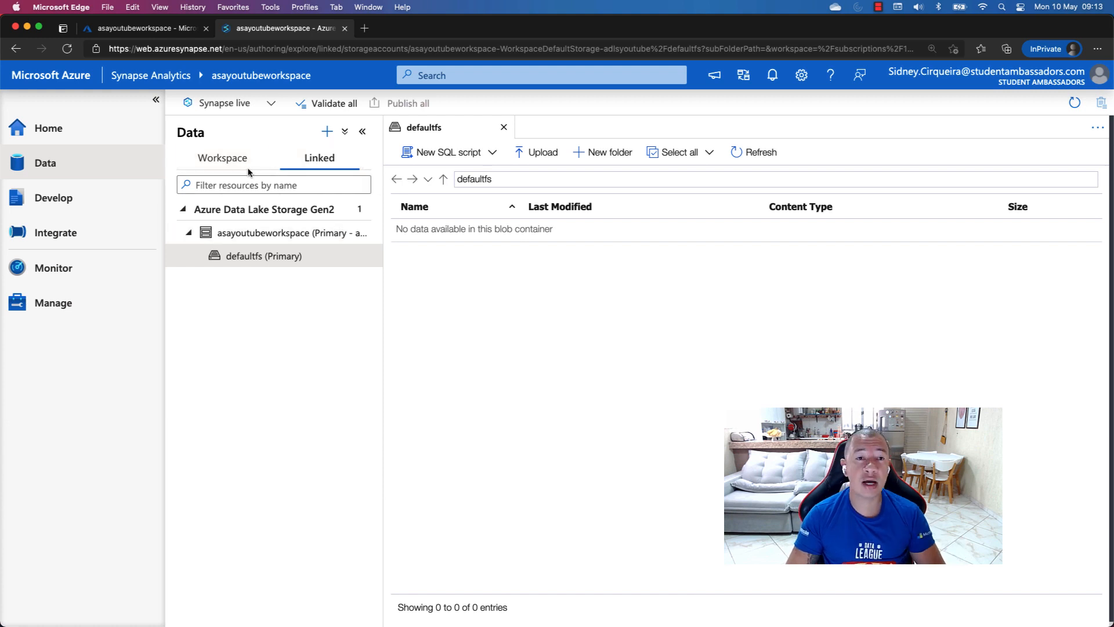
Create a new SQL script in the Develop hub containing the text "Create table teste"
click(58, 200)
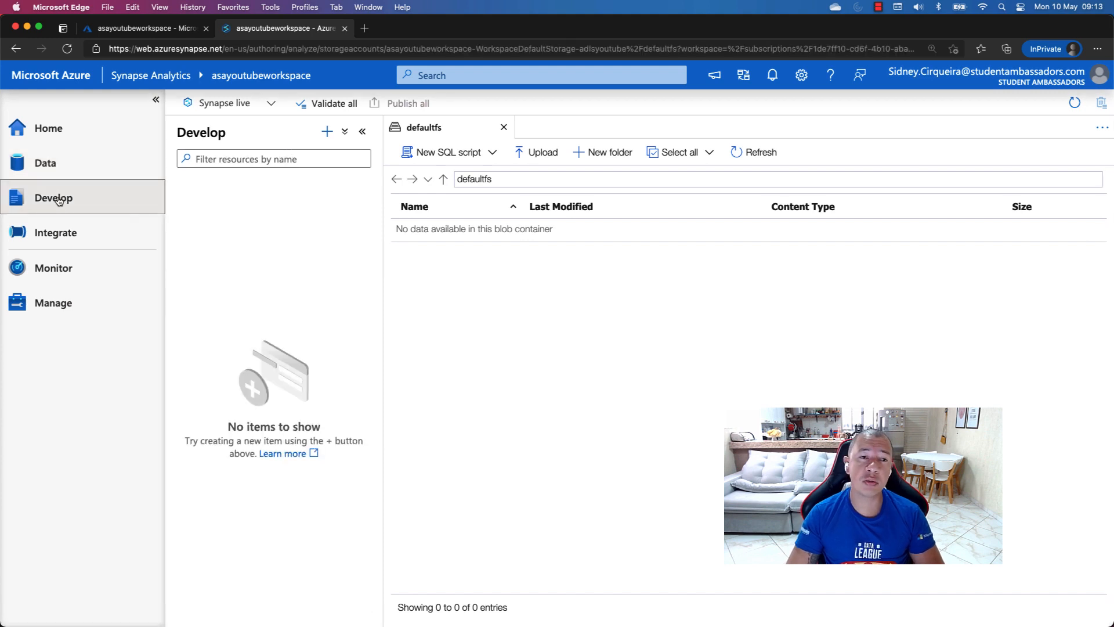
click(328, 133)
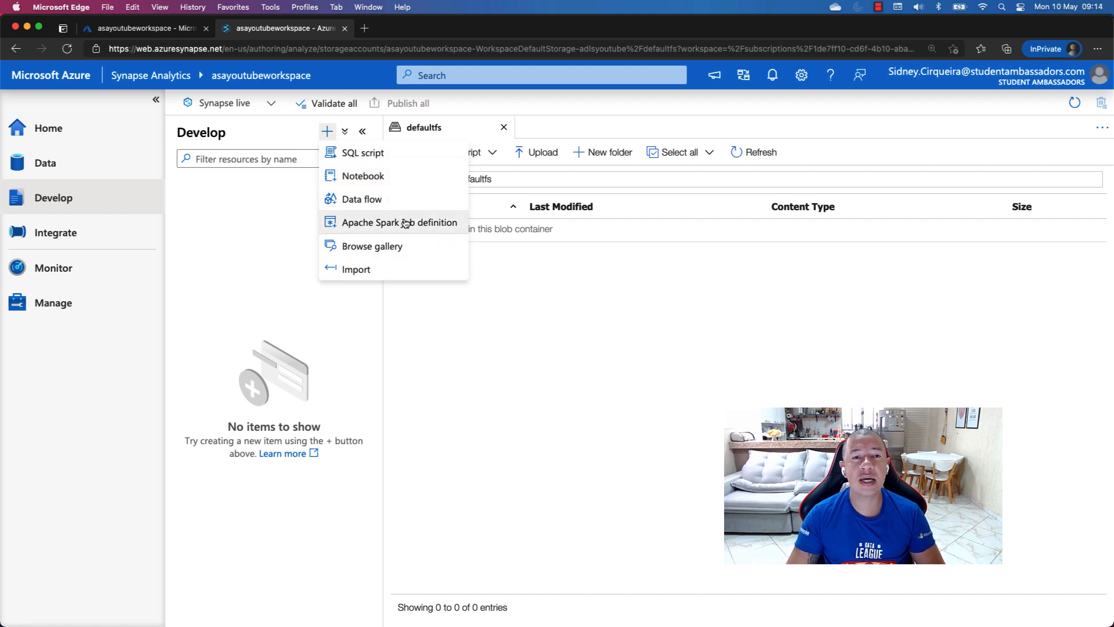
click(374, 155)
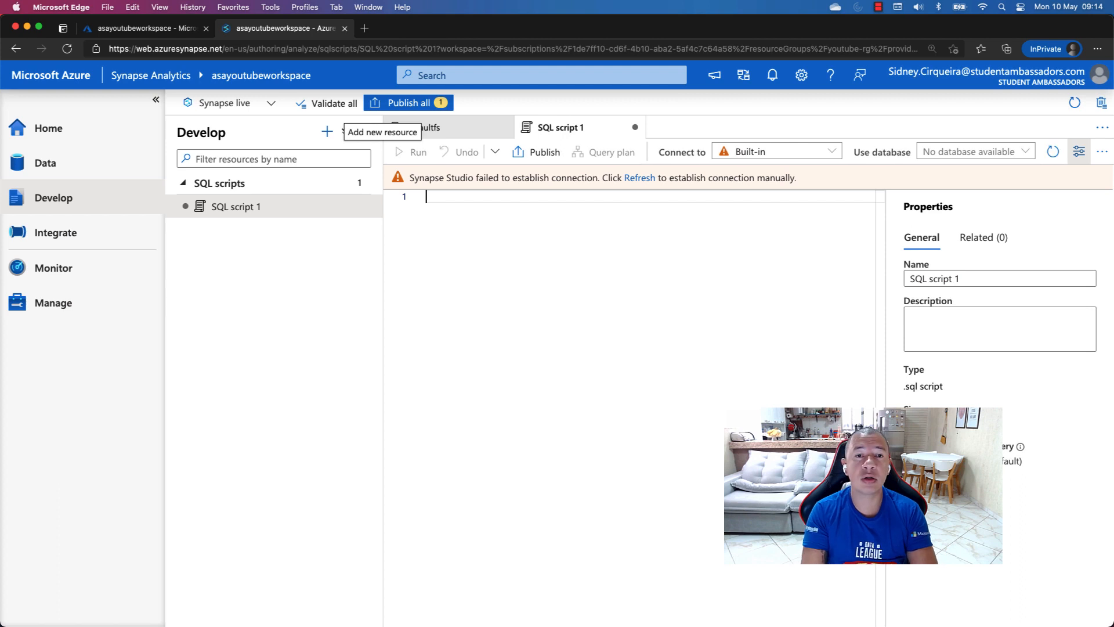
text(Cret)
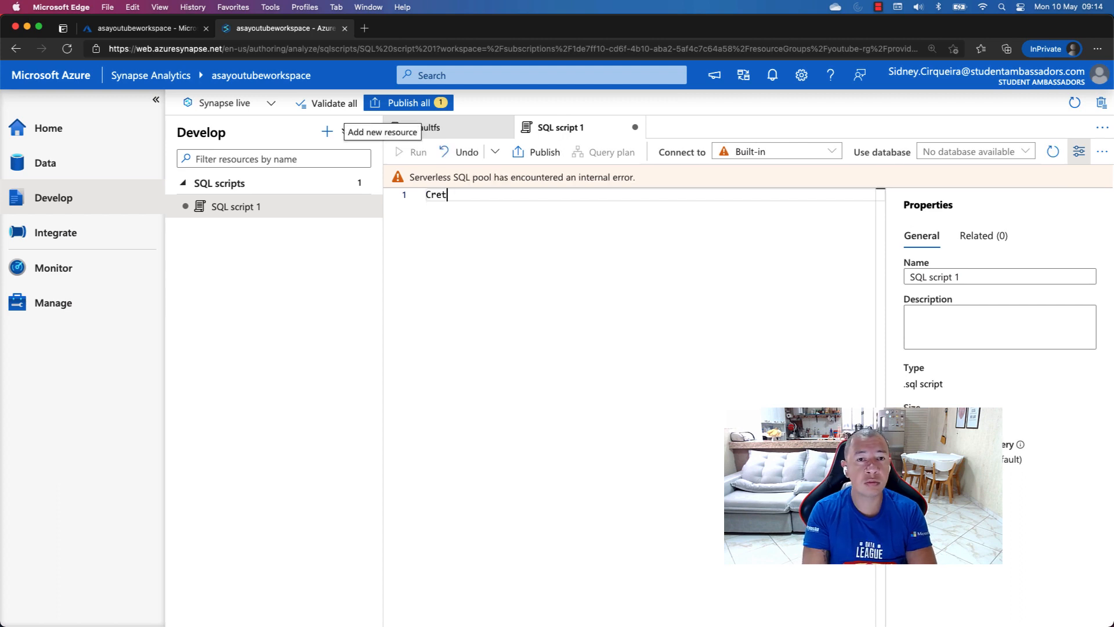
key(BackSpace)
text(ate tab)
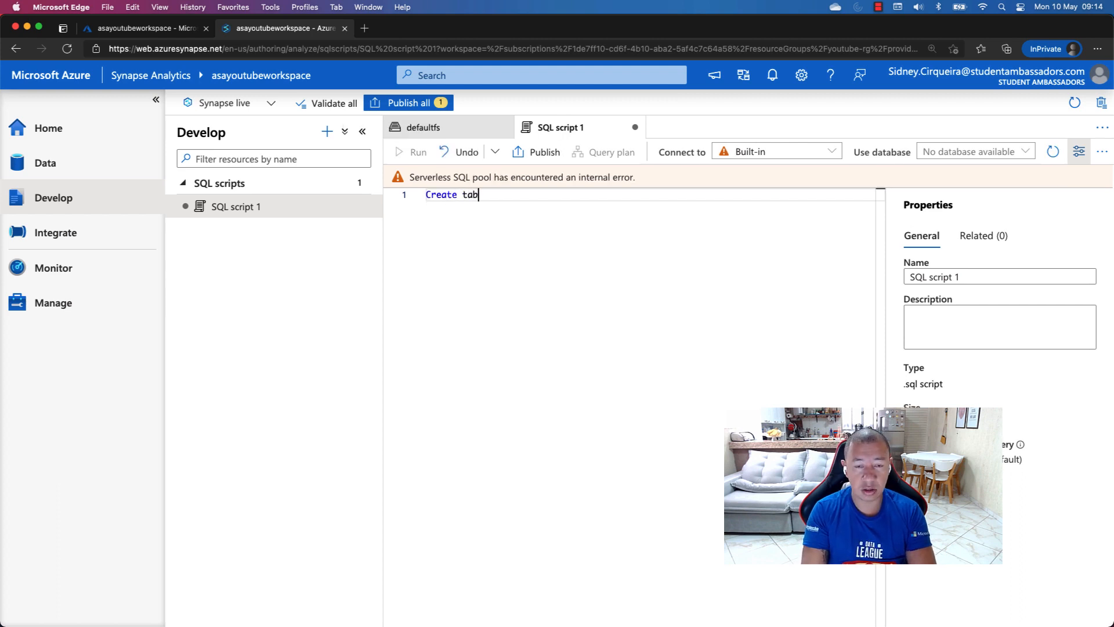
text(le teste)
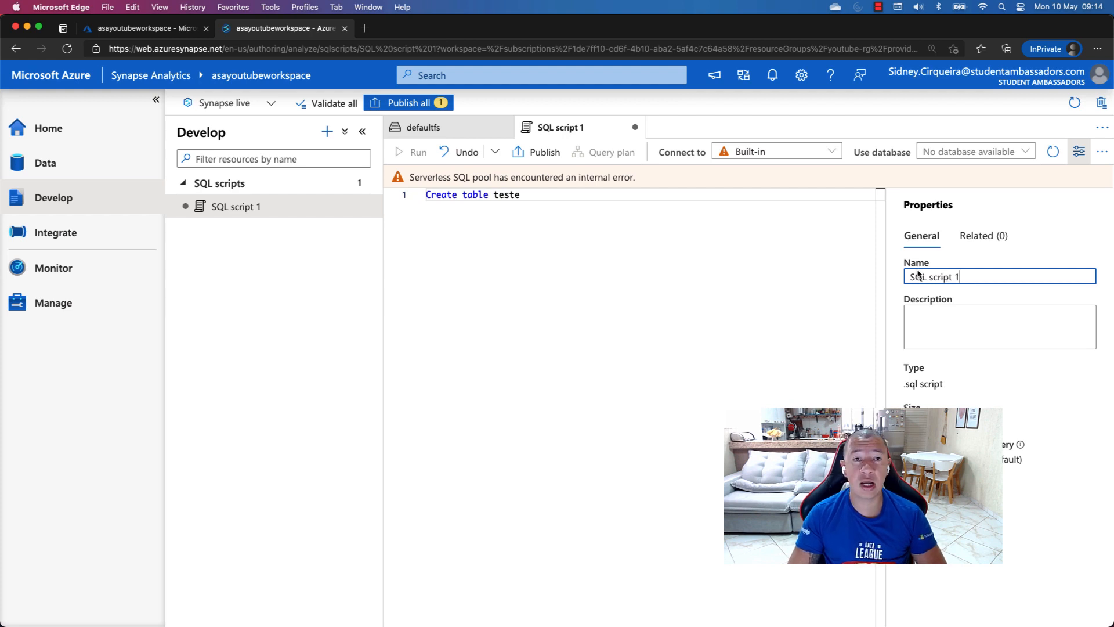
Close the unsaved SQL script, discarding its changes, and look over the resource types that can be added in the Develop hub
click(404, 105)
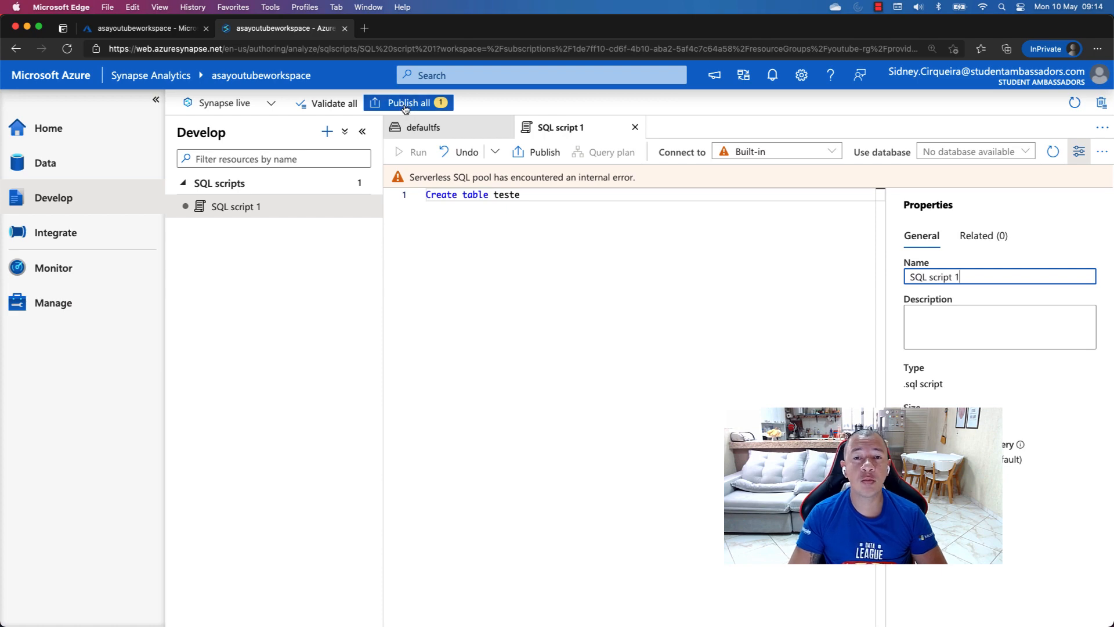
click(635, 128)
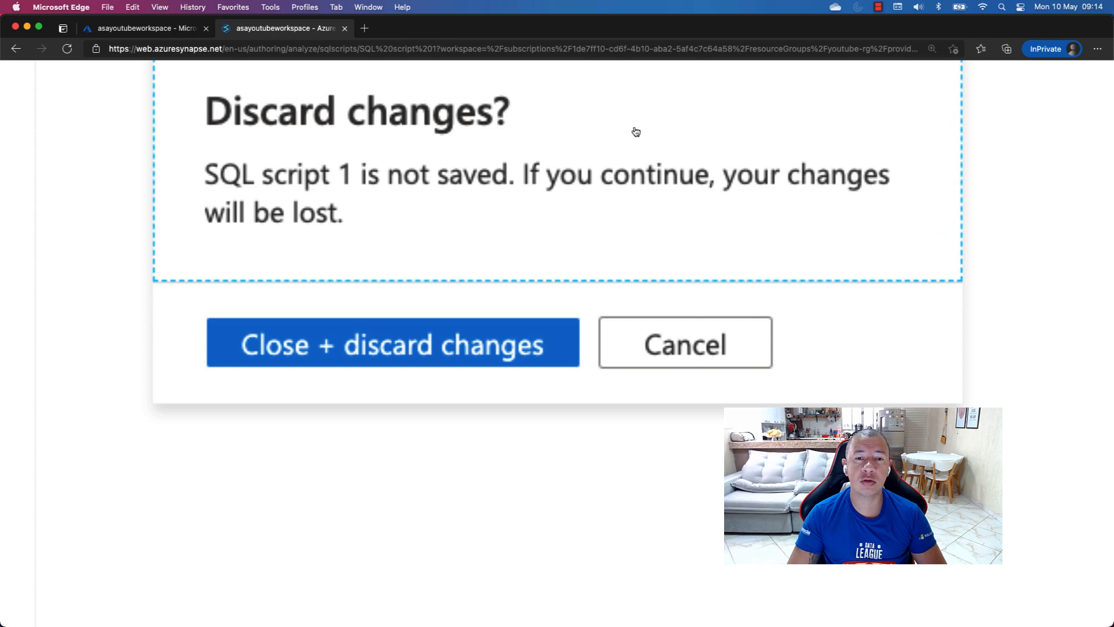
key(Return)
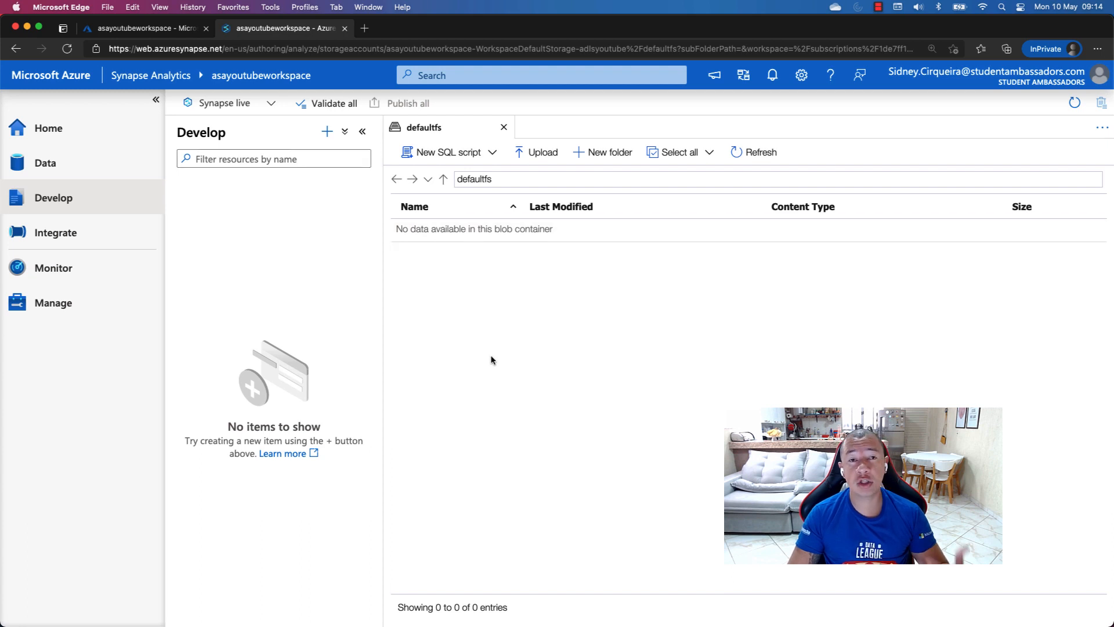
click(327, 131)
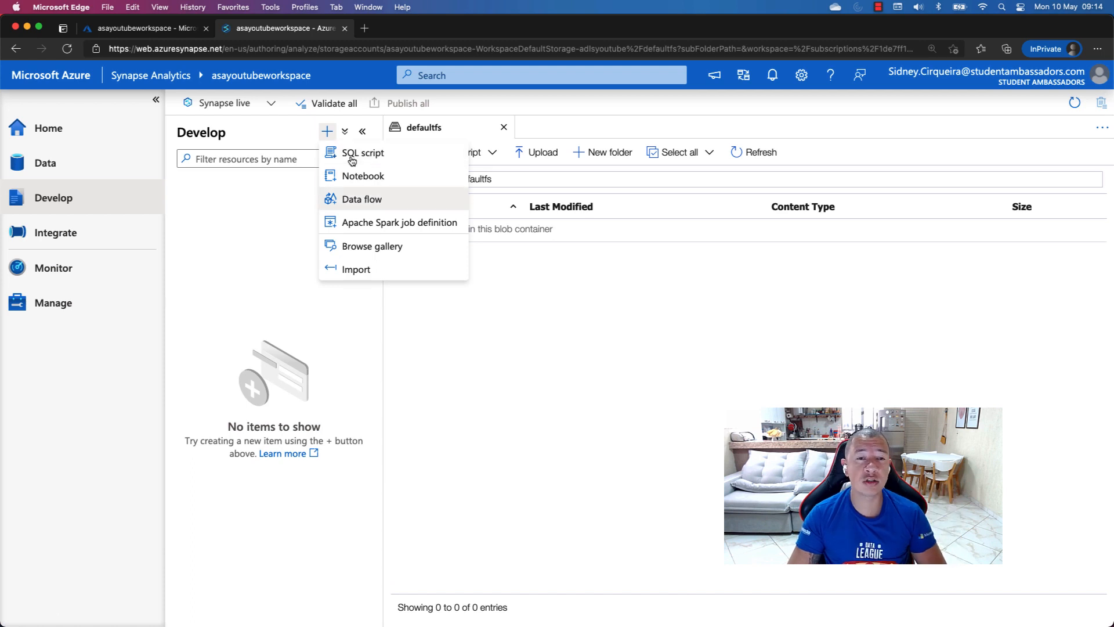
click(223, 233)
Create a new pipeline in the Integrate hub
click(82, 232)
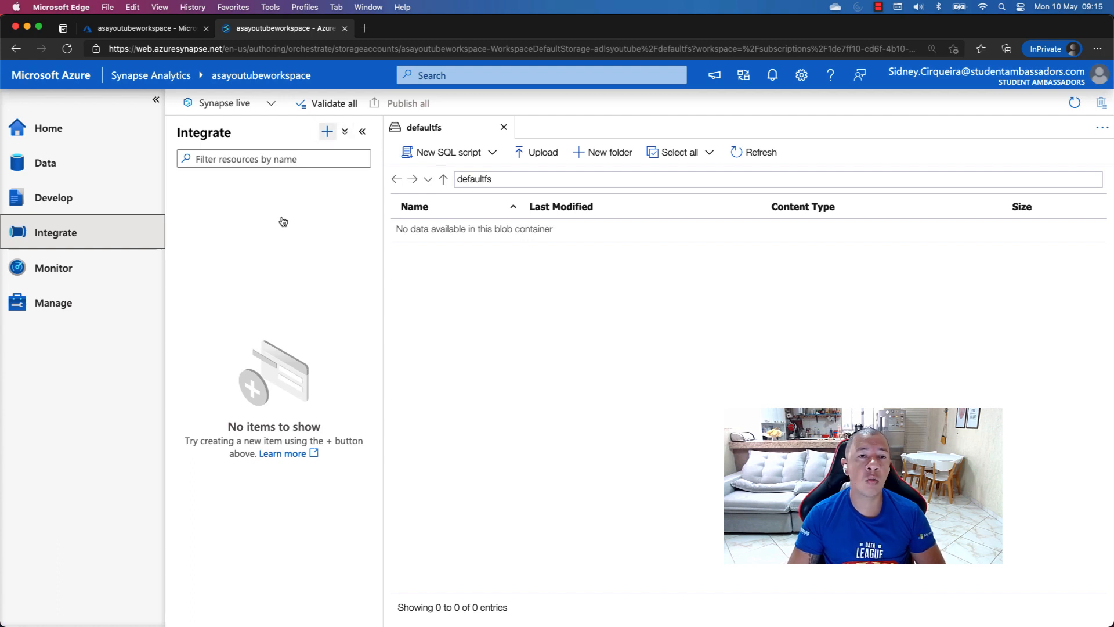
click(327, 132)
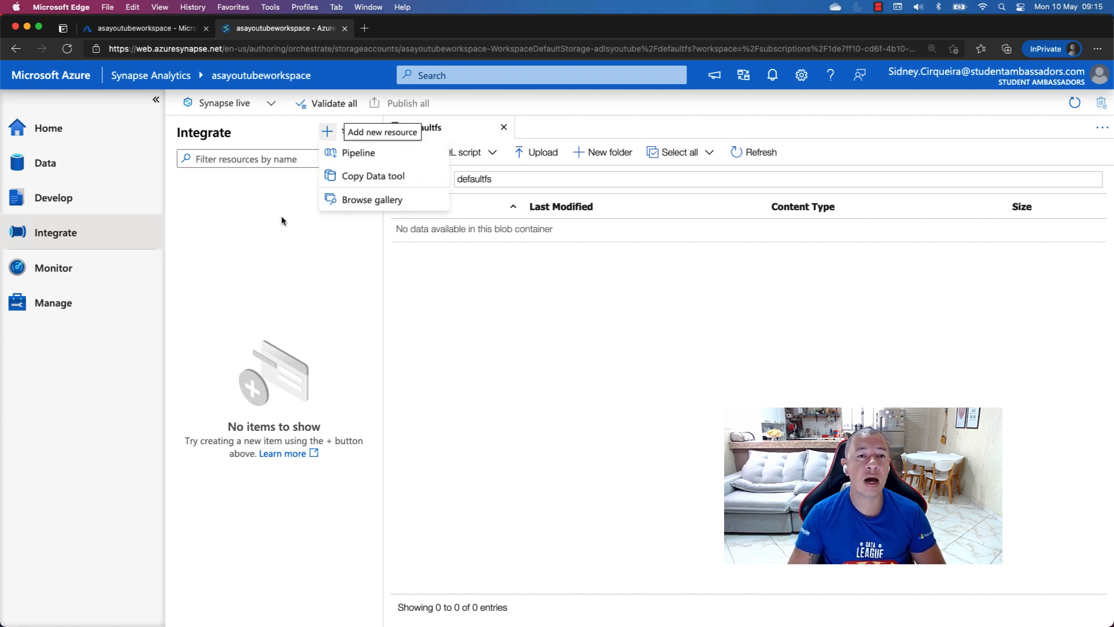
click(372, 155)
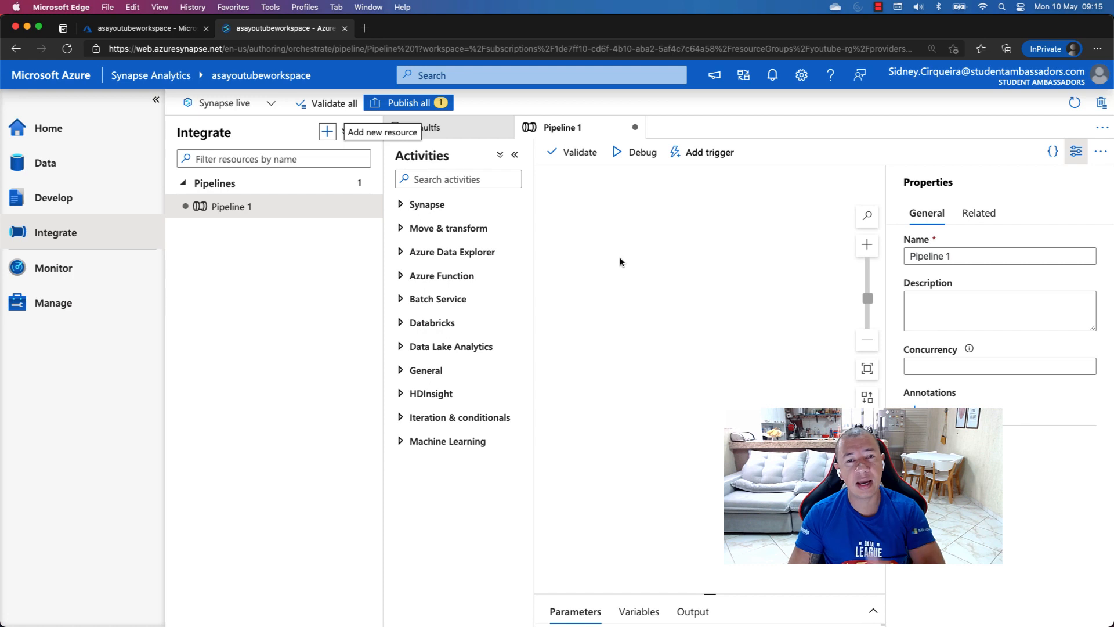
Expand the Synapse, Move & transform and Databricks activity groups, and place a Databricks Notebook activity on the pipeline canvas
click(401, 205)
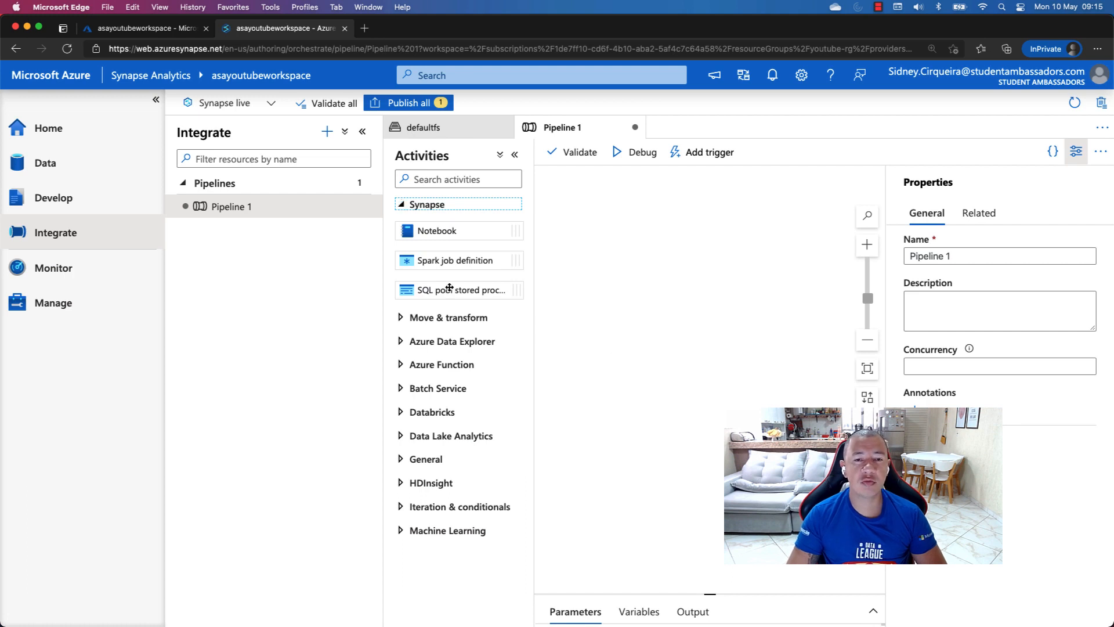
click(401, 319)
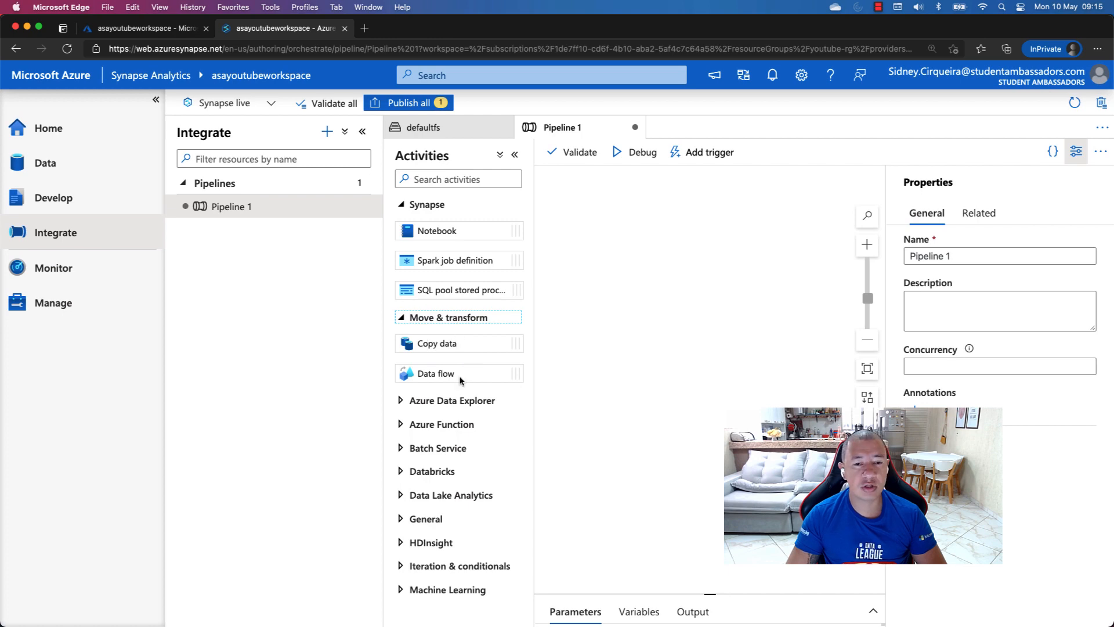
click(417, 467)
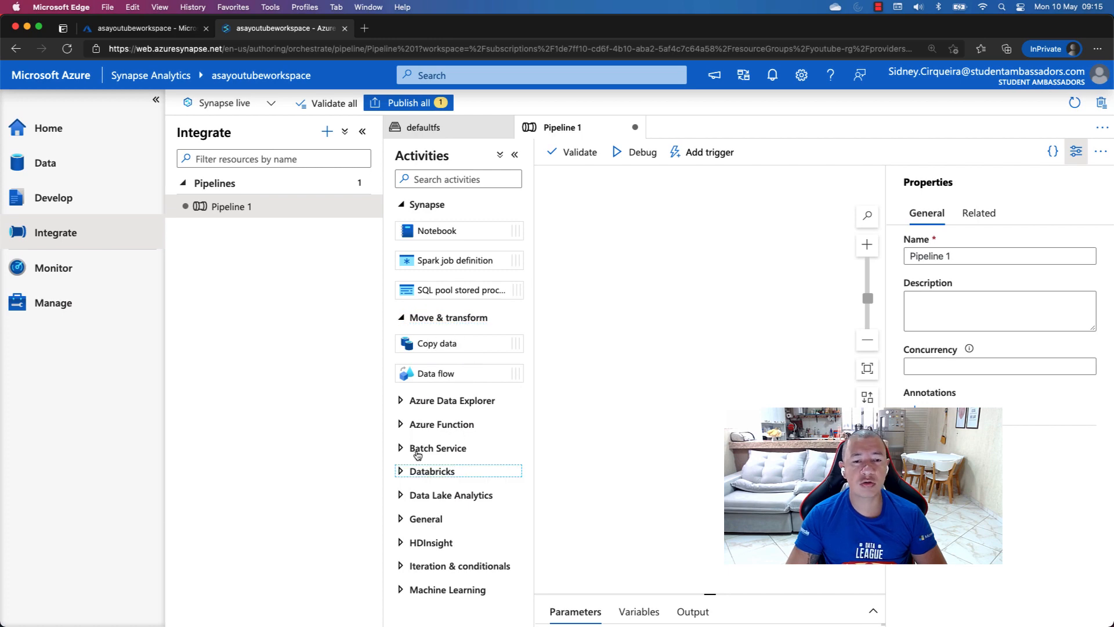
scroll(452, 446, down, 3)
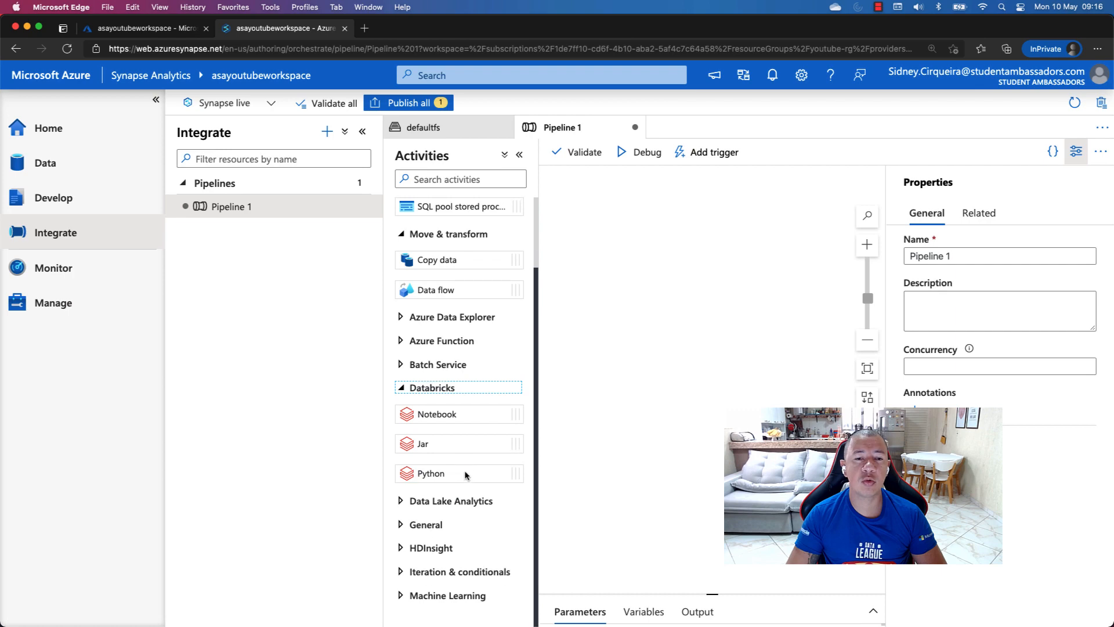
drag(439, 415, 638, 304)
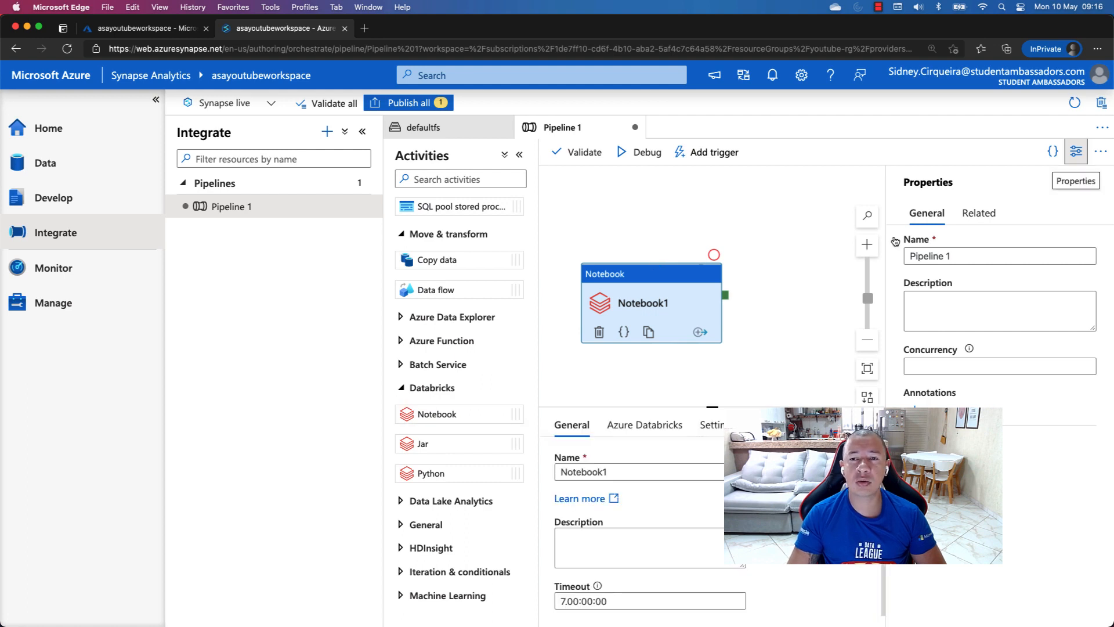
drag(677, 281, 750, 245)
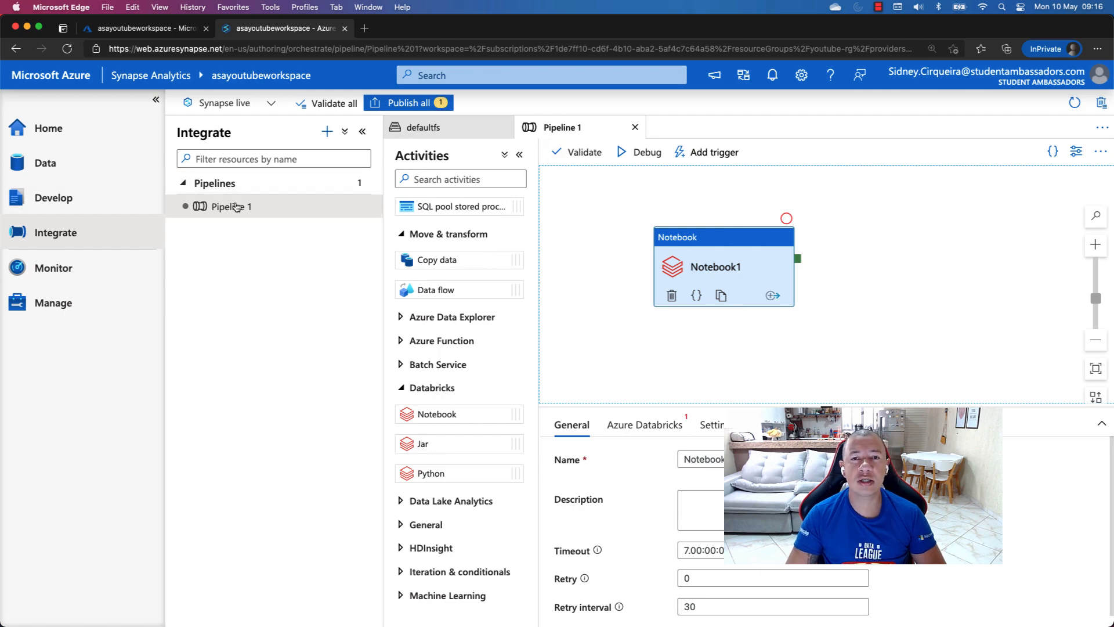
Close the unsaved pipeline and discard its changes
click(635, 129)
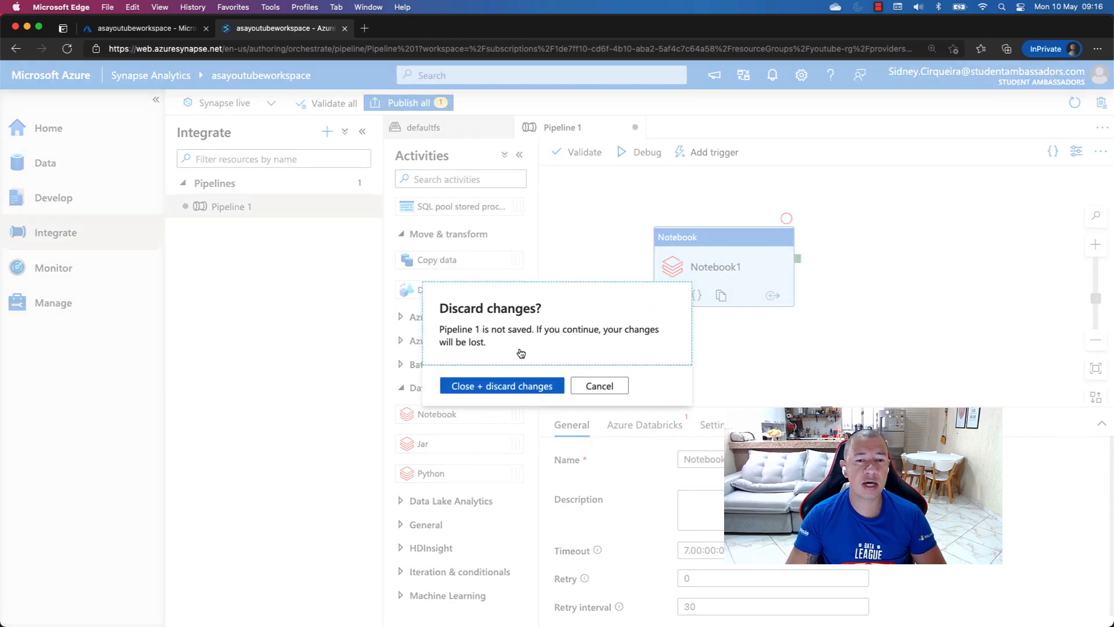
click(510, 386)
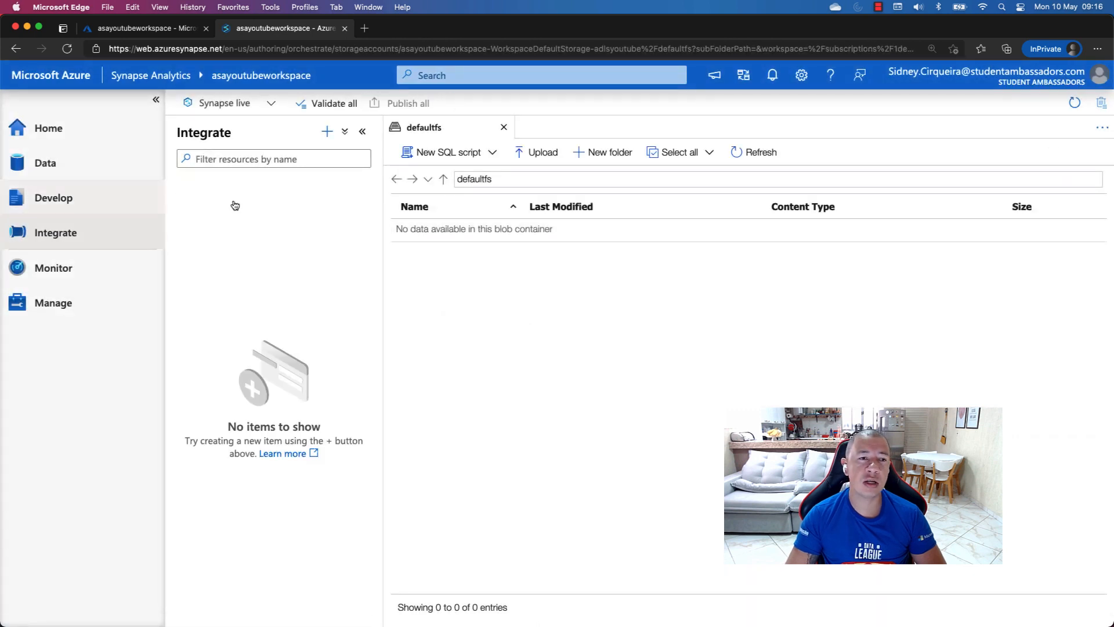
View the Monitor hub's pipeline runs, trigger runs, integration runtimes, Apache Spark applications, SQL requests and data flow debug pages
click(58, 269)
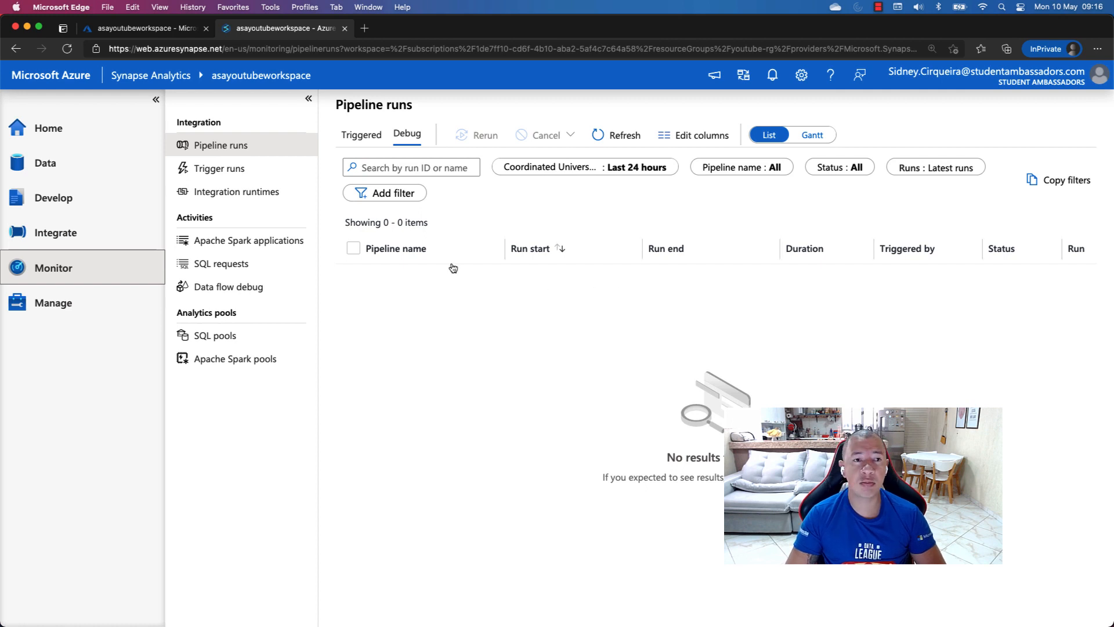
click(235, 168)
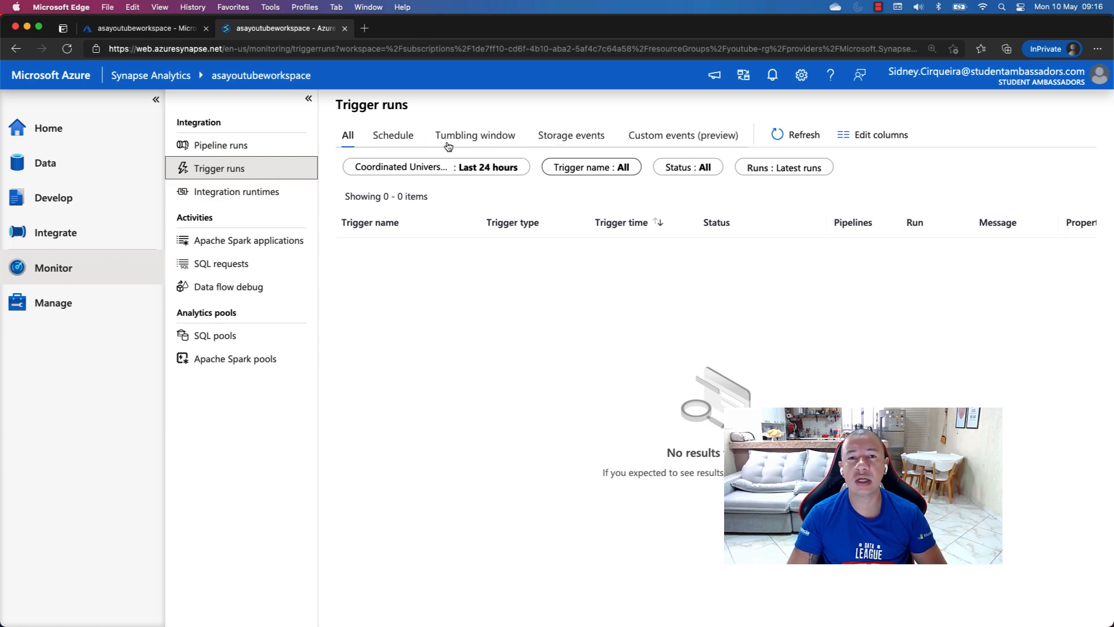
click(242, 192)
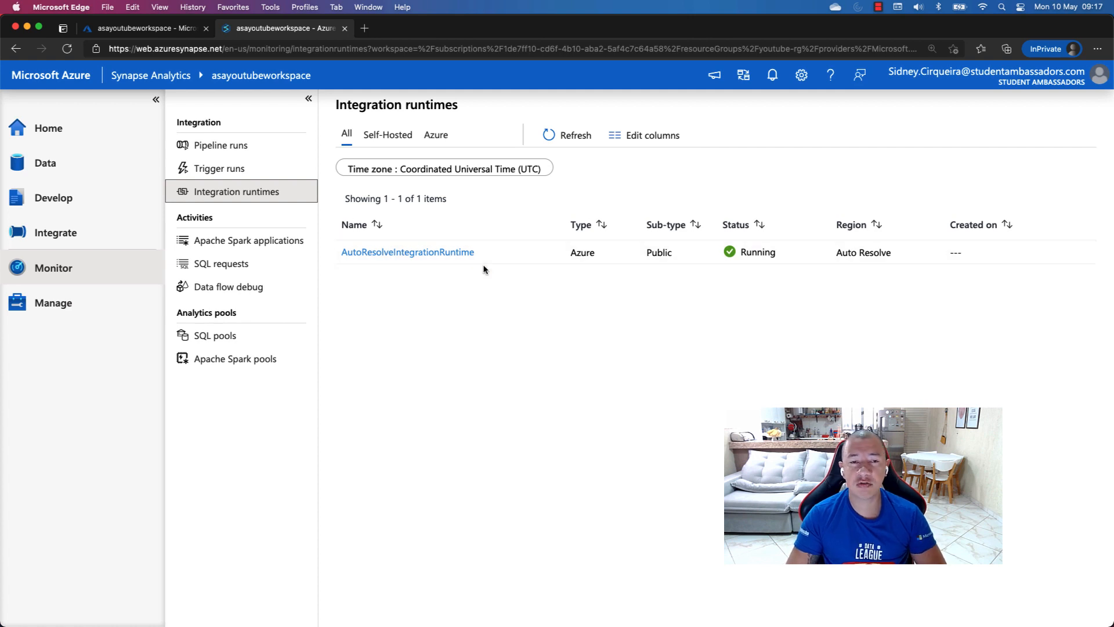
click(214, 246)
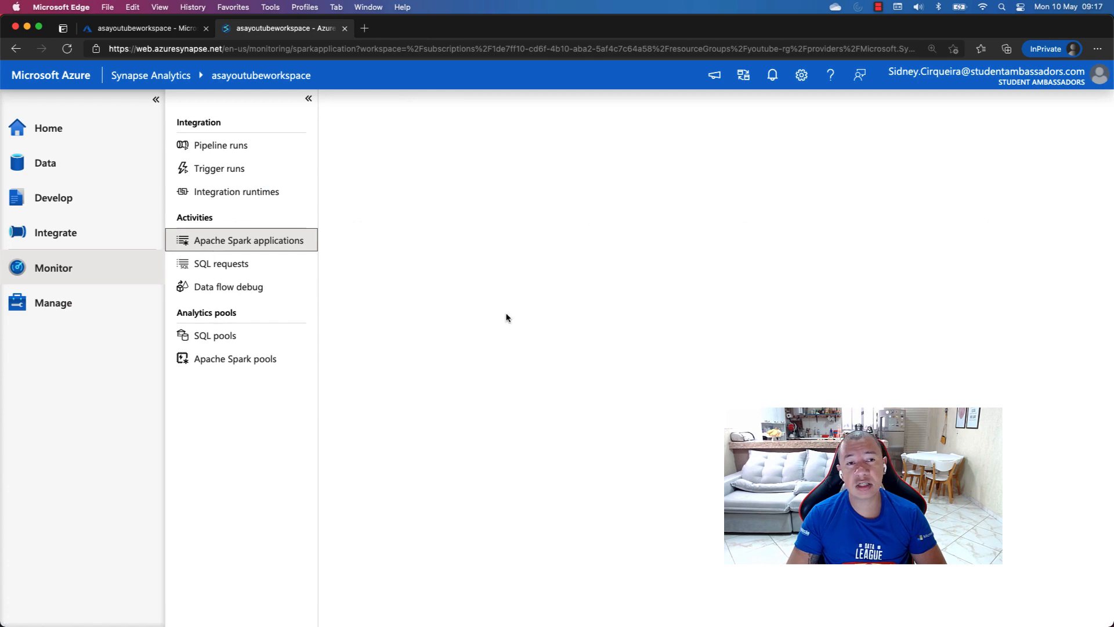
click(231, 265)
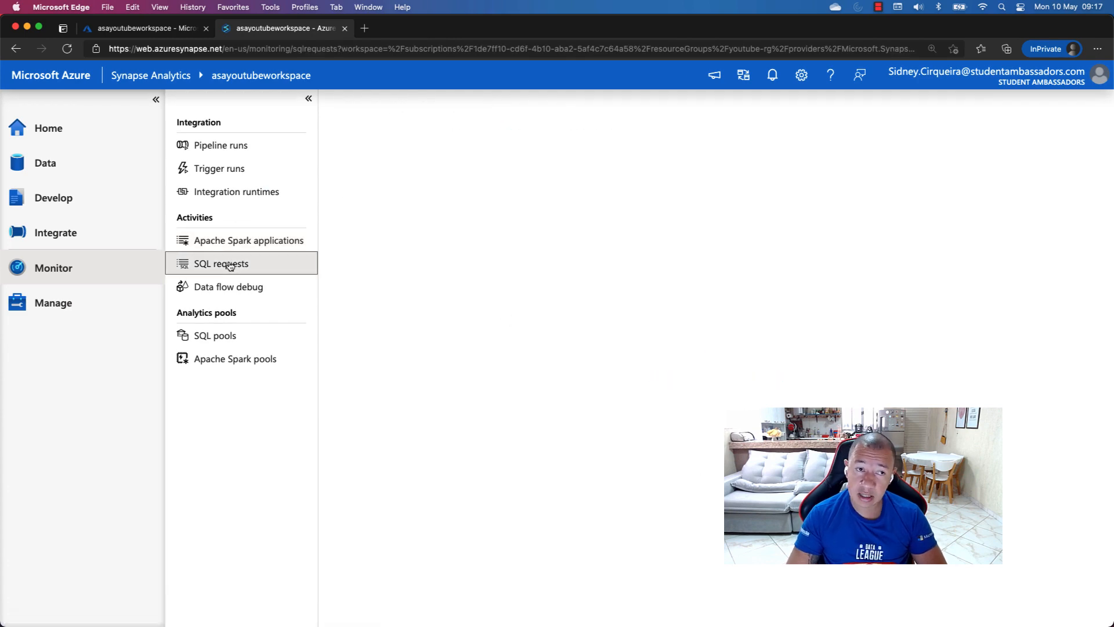
click(235, 290)
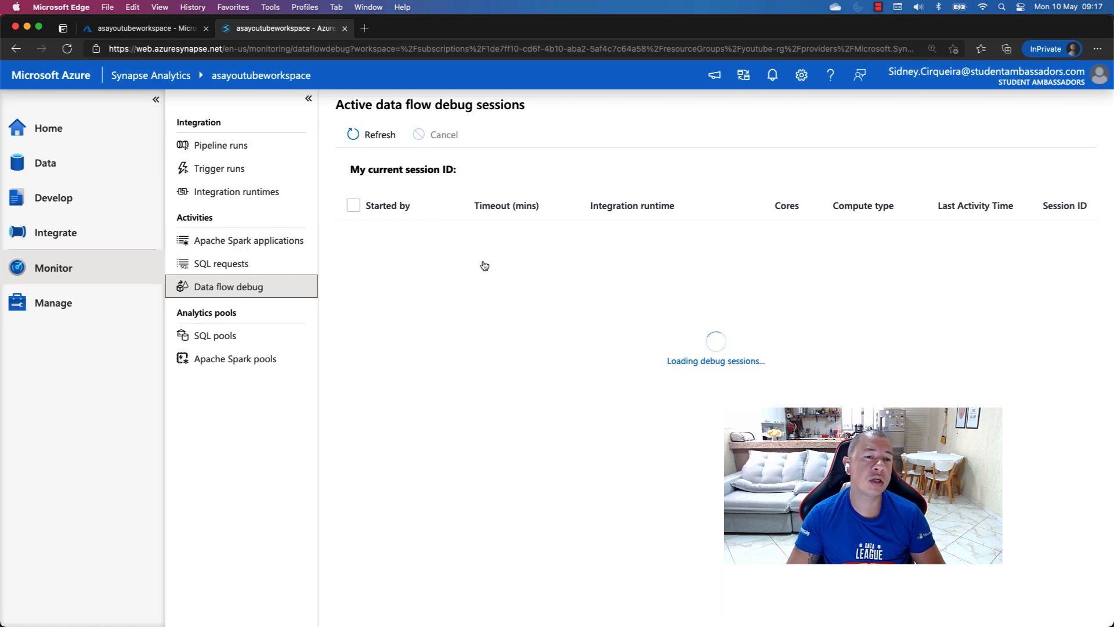
View the SQL pools page with the Built-in pool's status, and the Apache Spark pools page, in the Monitor hub
click(240, 344)
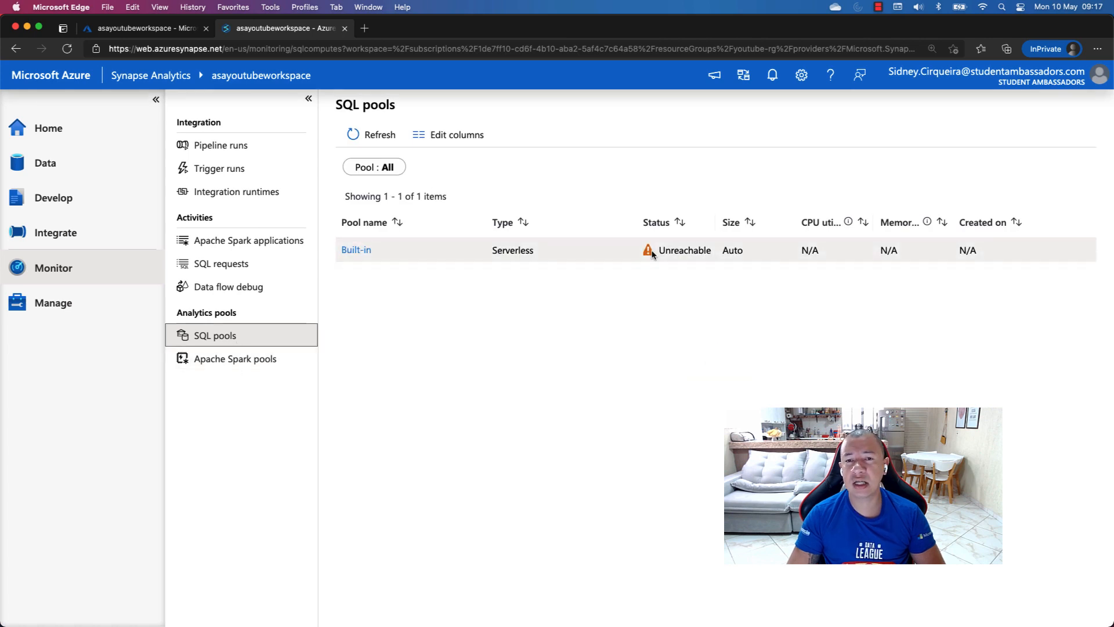
drag(662, 252, 712, 253)
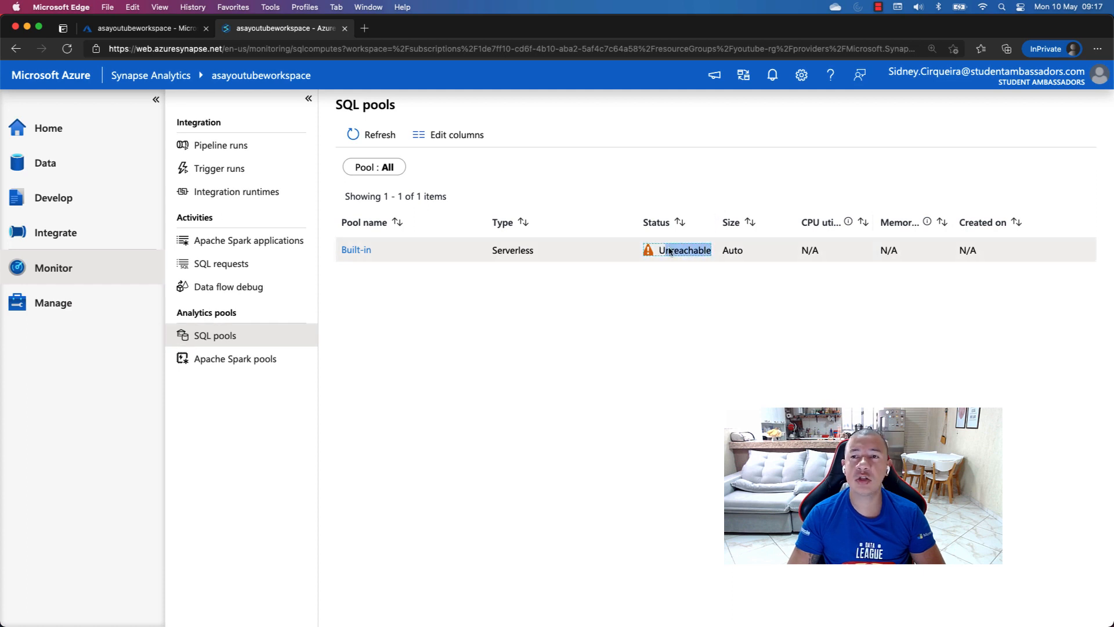
click(219, 359)
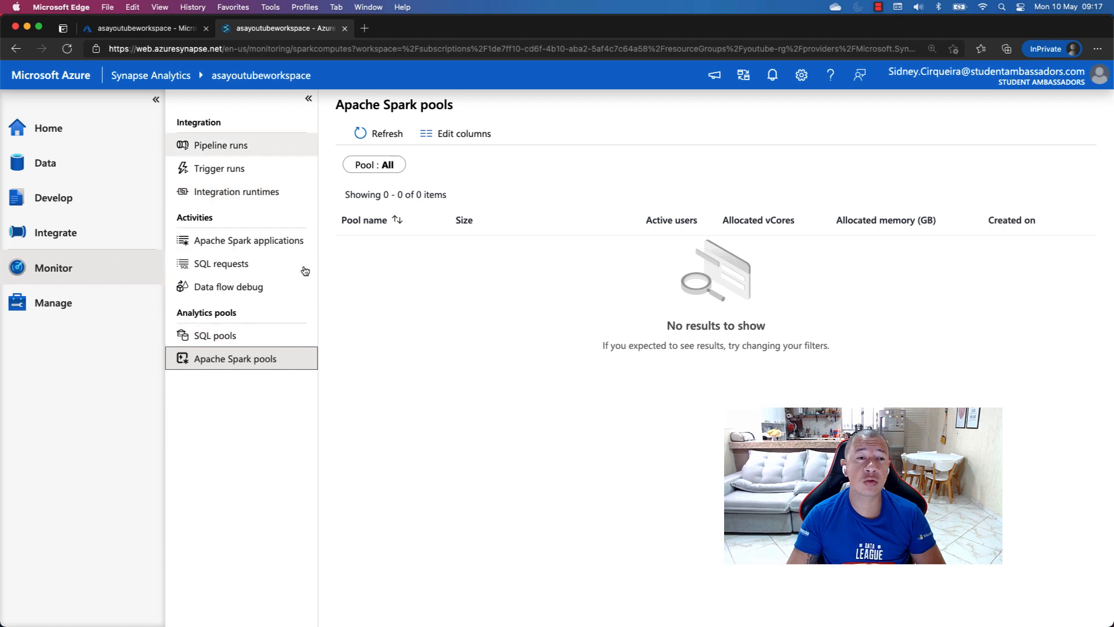
Open the Manage hub and view its SQL pools, Apache Spark pools and Linked services pages
click(85, 306)
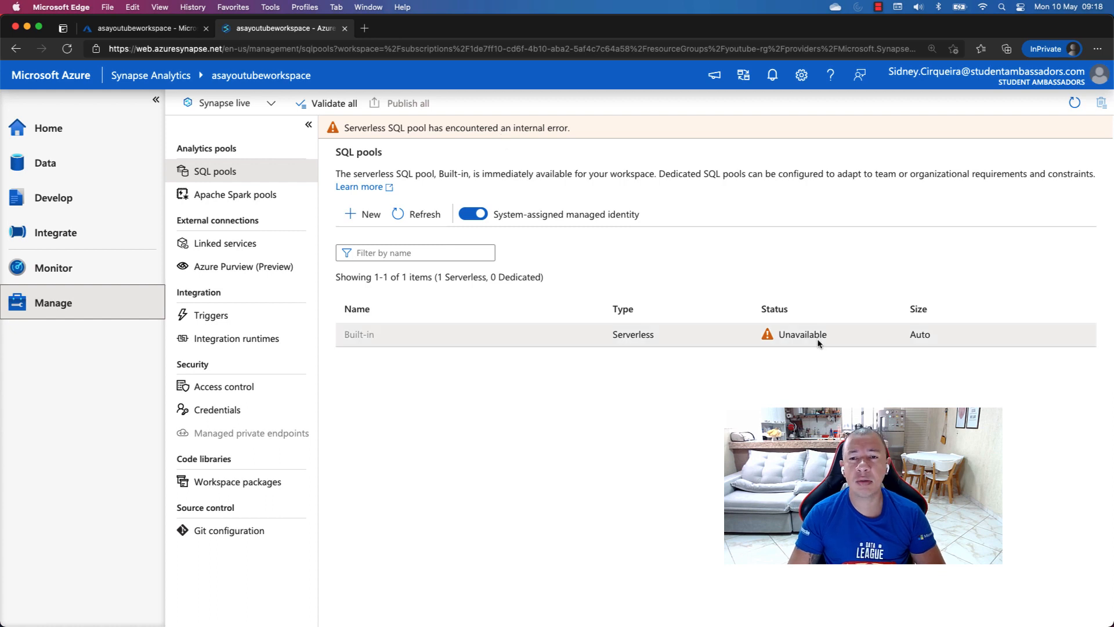
click(261, 196)
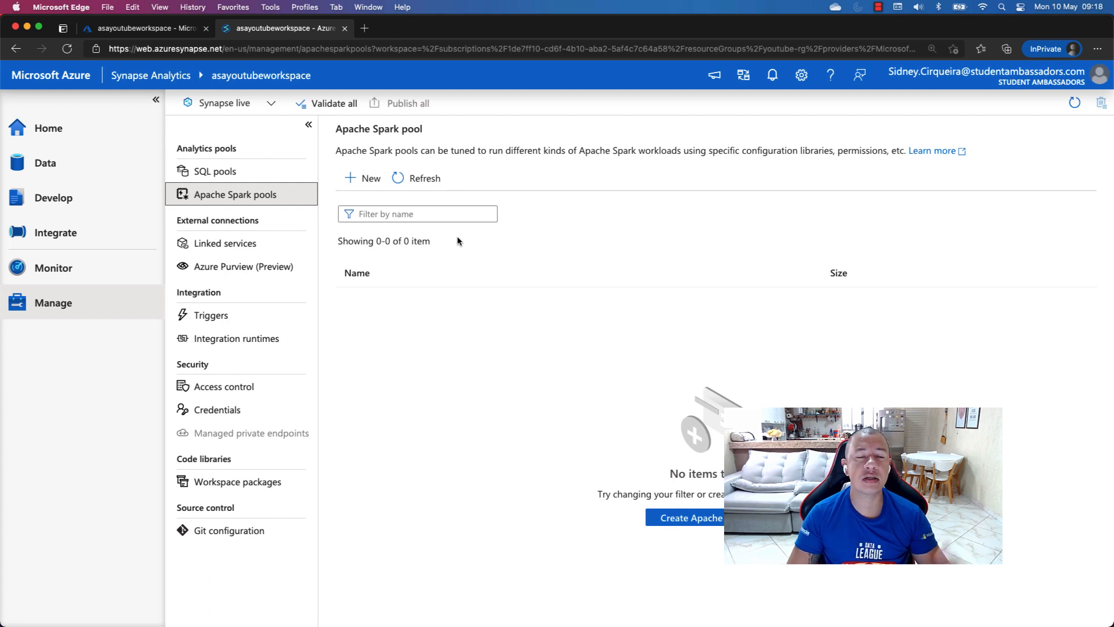
click(261, 244)
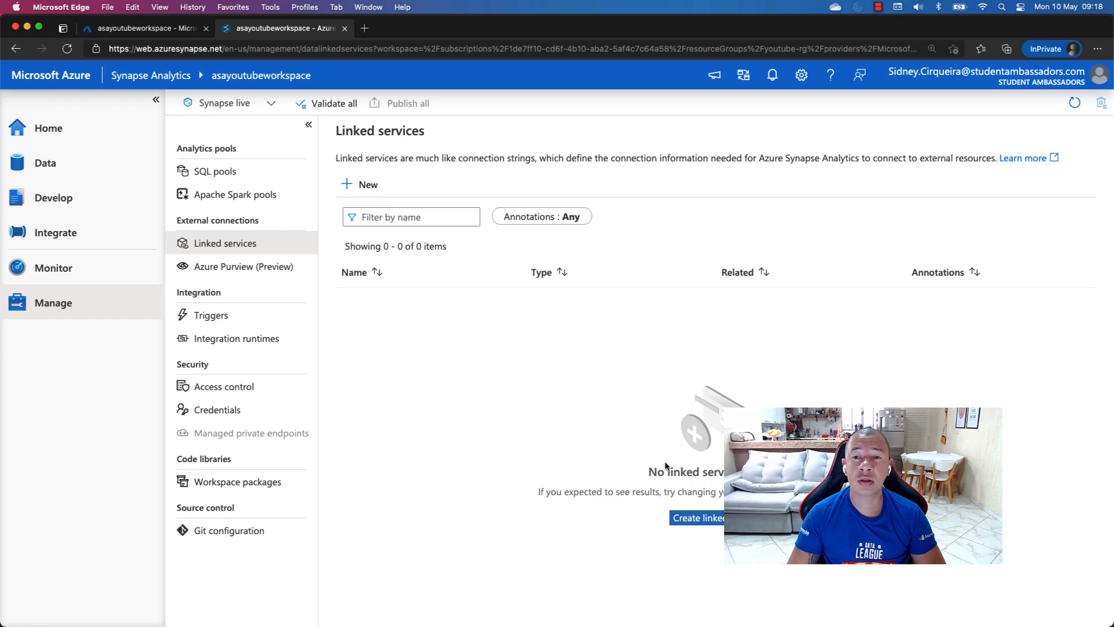
Browse the connector types offered for a new linked service, and cancel without creating one
click(360, 185)
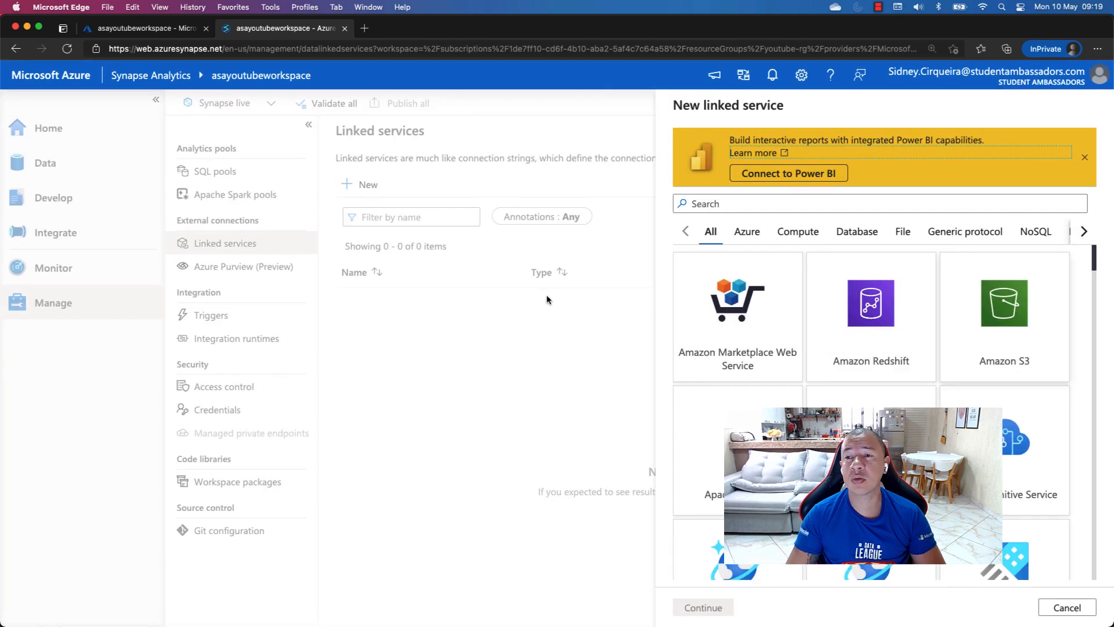
scroll(547, 299, down, 15)
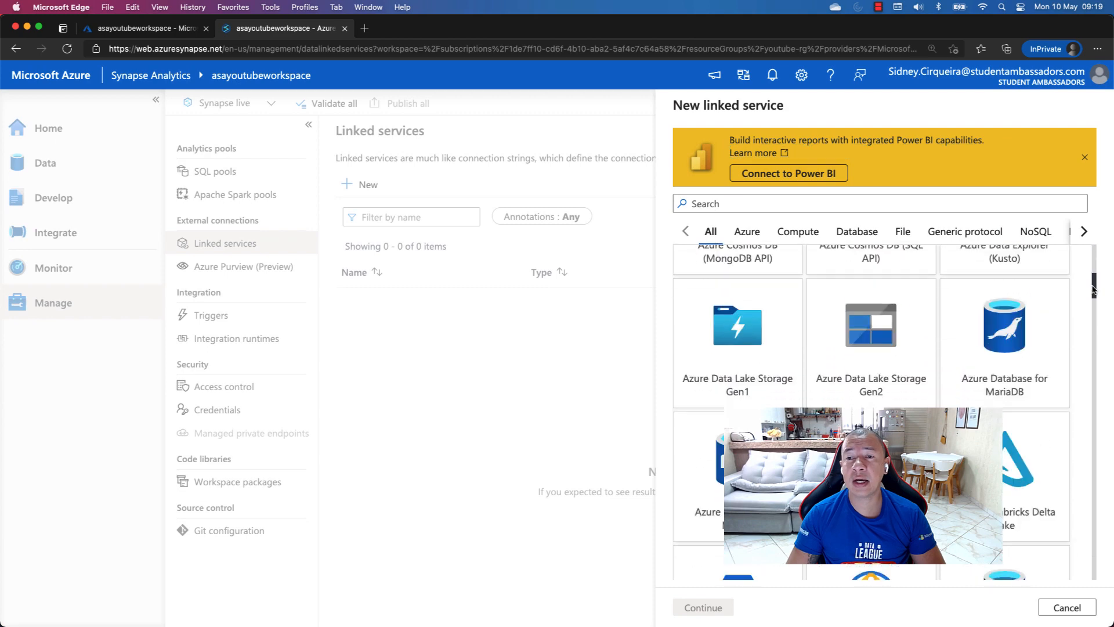
scroll(1091, 324, down, 20)
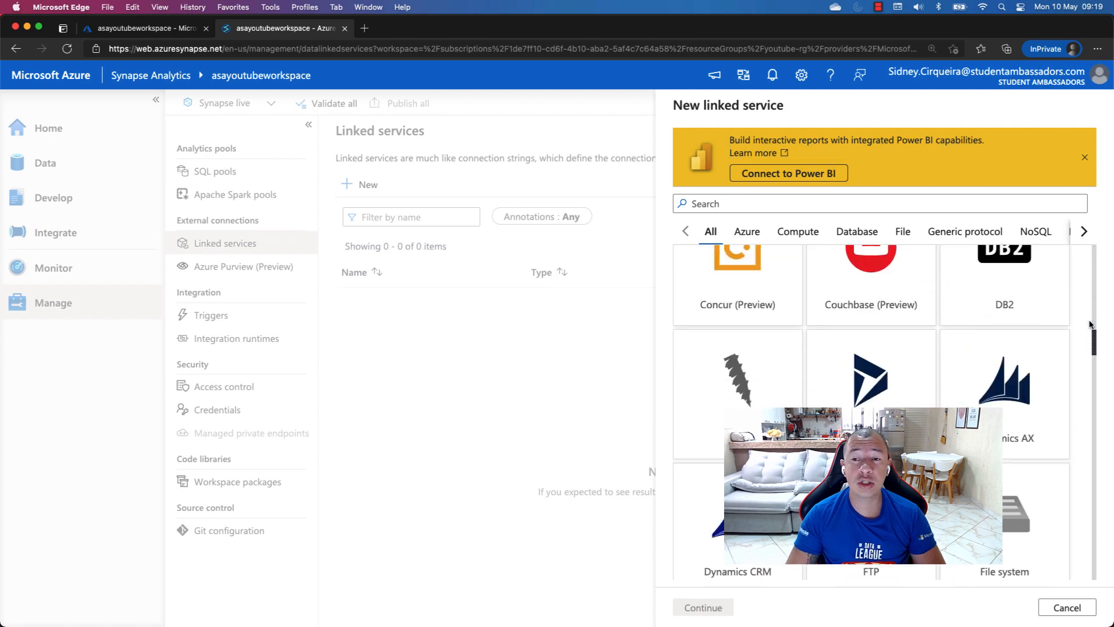
scroll(1090, 324, down, 5)
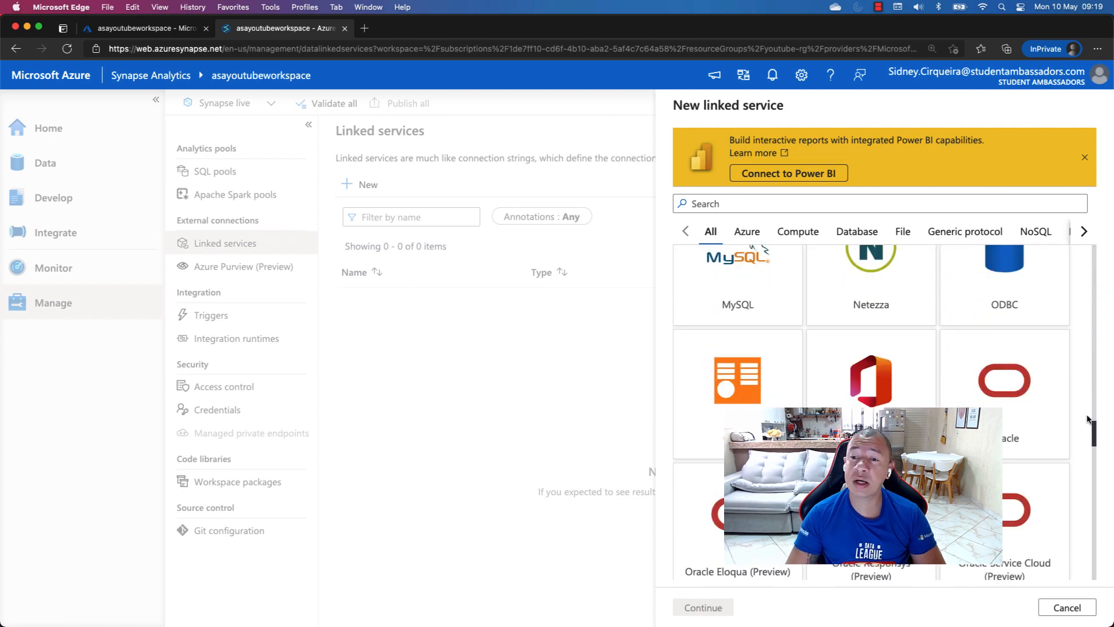
scroll(1093, 433, down, 15)
scroll(1093, 481, down, 5)
scroll(1094, 510, up, 20)
scroll(1095, 423, up, 10)
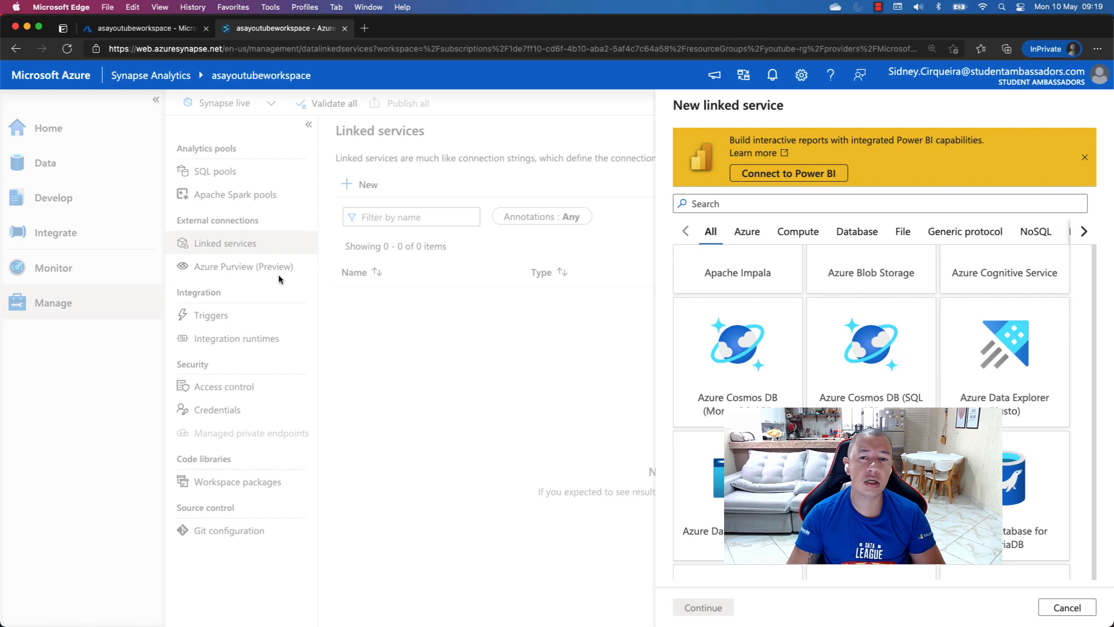
click(1050, 616)
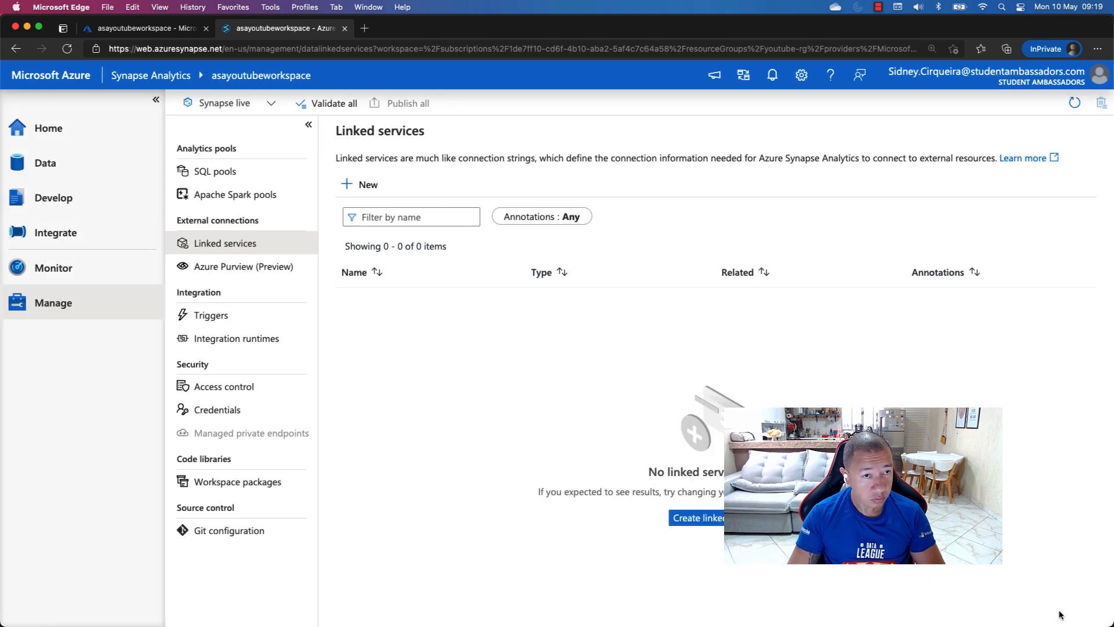
View the Azure Purview (Preview) and Triggers pages of the Manage hub
click(253, 270)
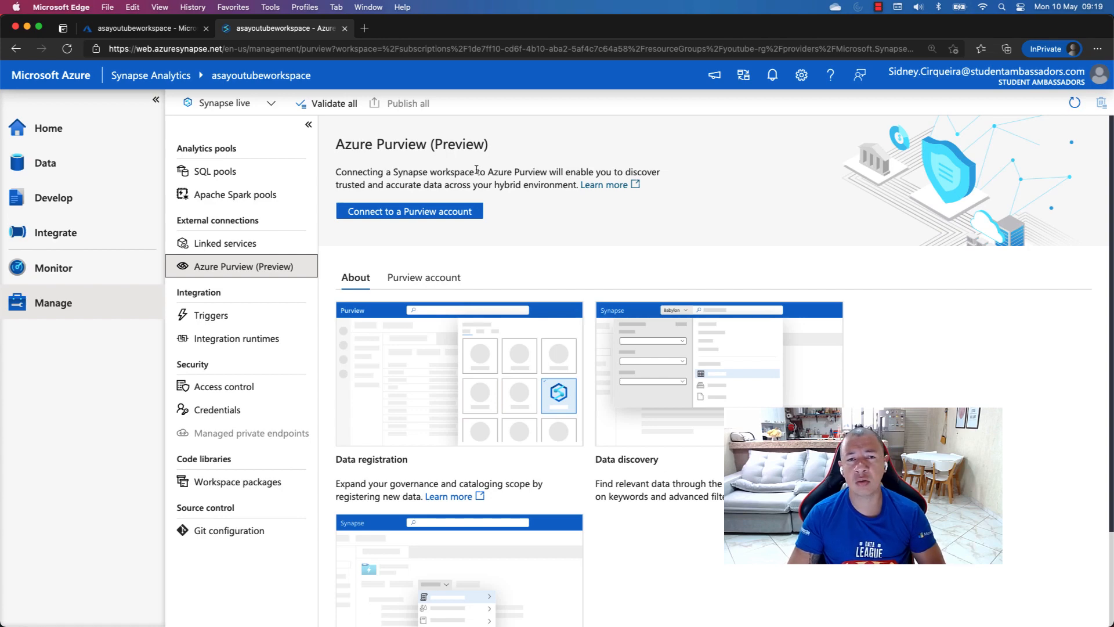
drag(434, 148, 482, 147)
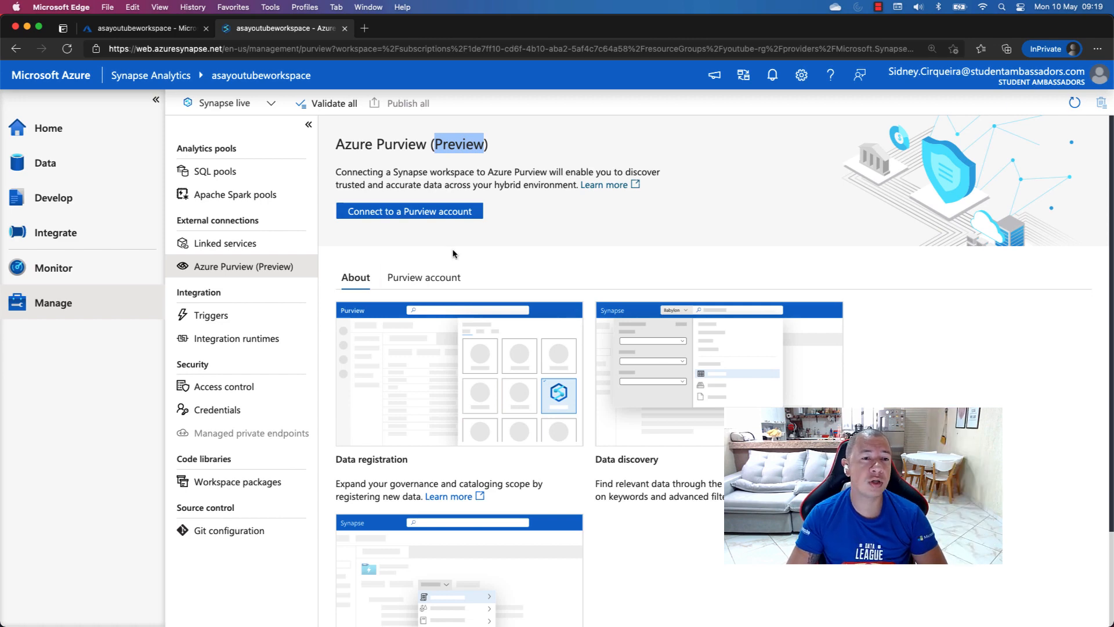
click(219, 316)
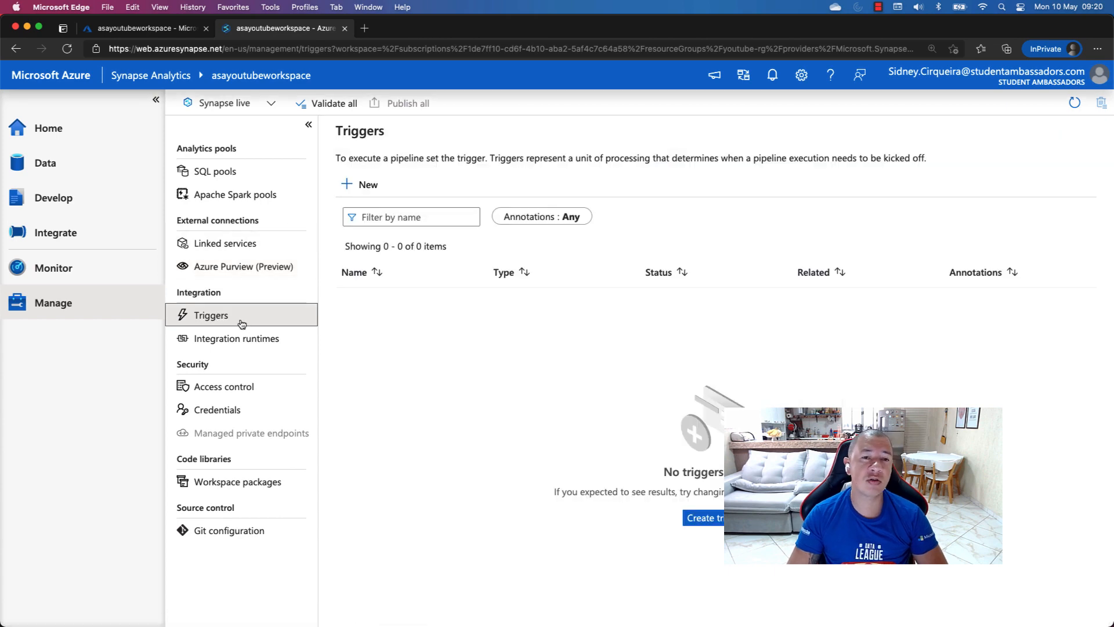
View the Manage hub's integration runtimes and the setup options for a new one, and cancel the setup
click(258, 348)
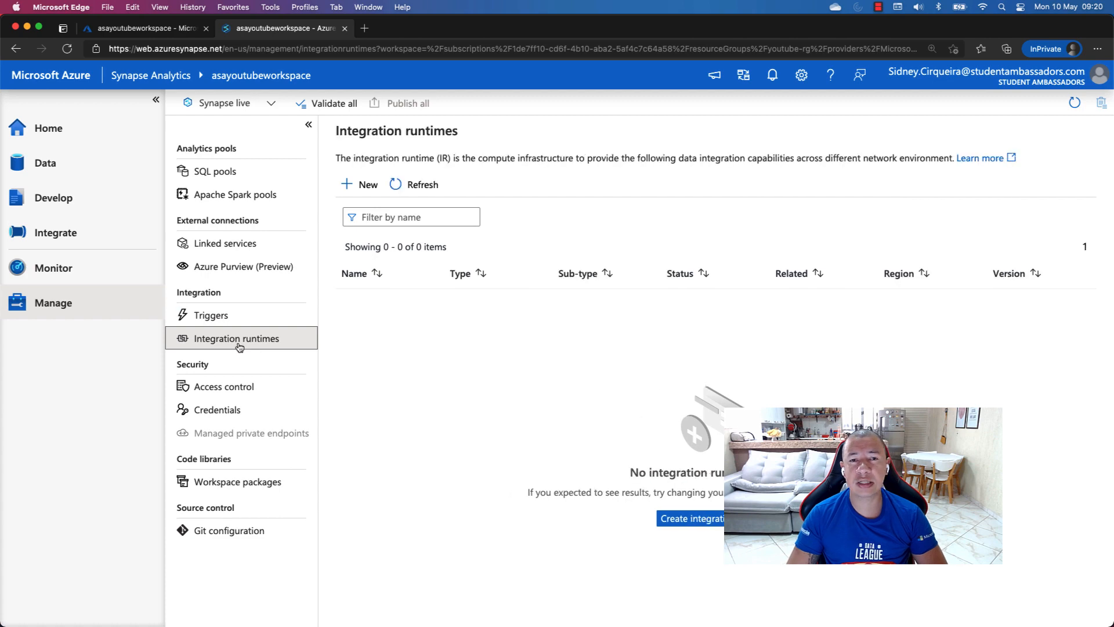
scroll(238, 346, up, 5)
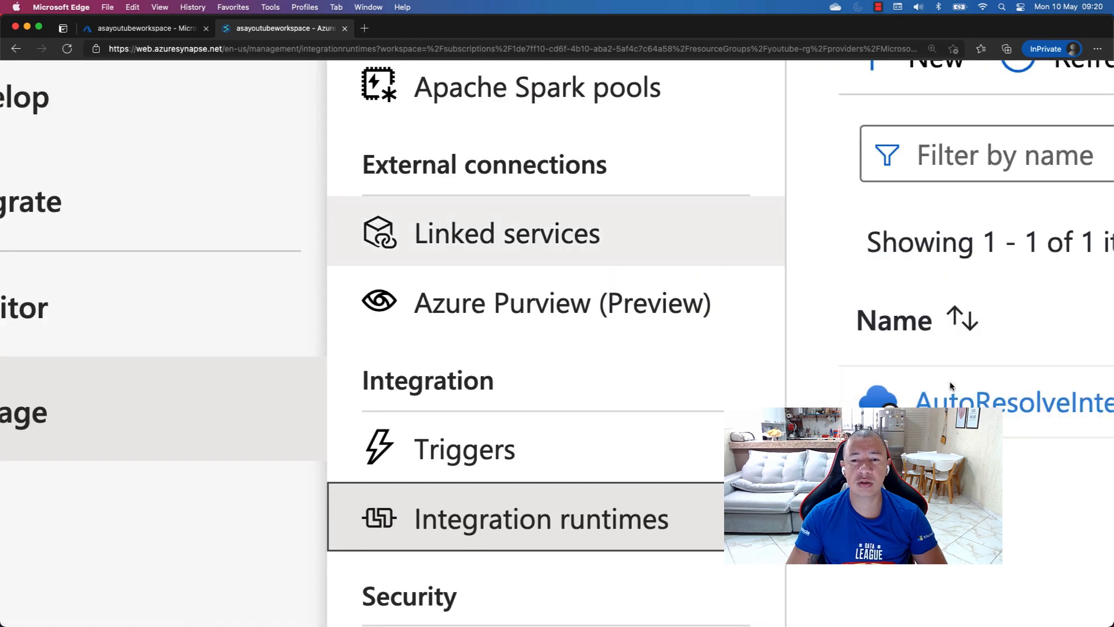
scroll(951, 386, down, 5)
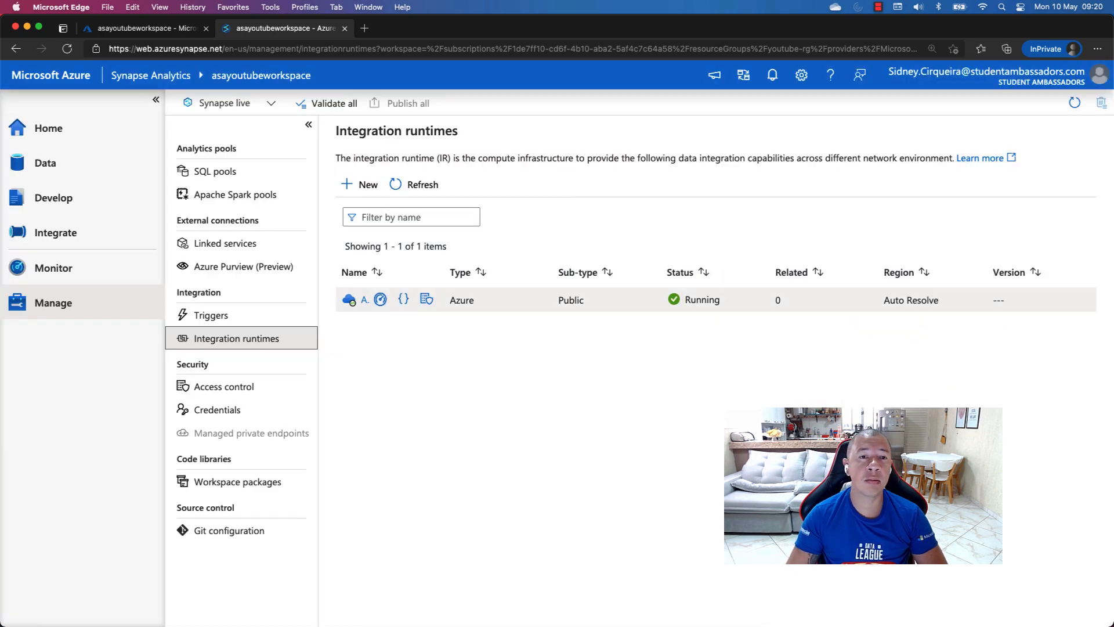
click(359, 185)
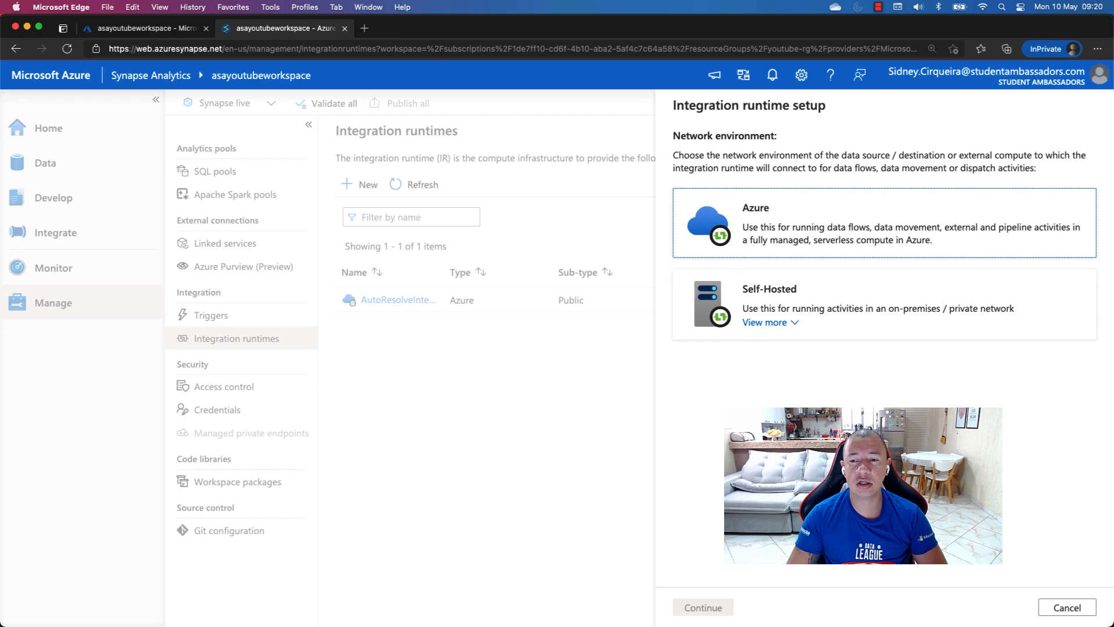
click(1068, 608)
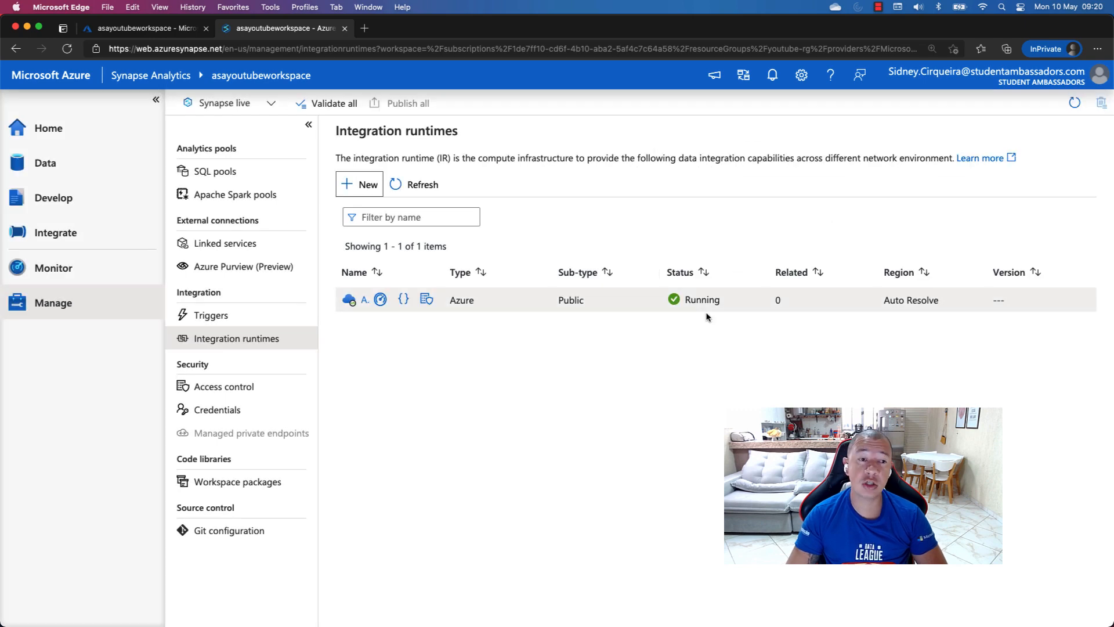
Examine the scope, role and user fields for adding a role assignment in Access control, and cancel the form
click(217, 387)
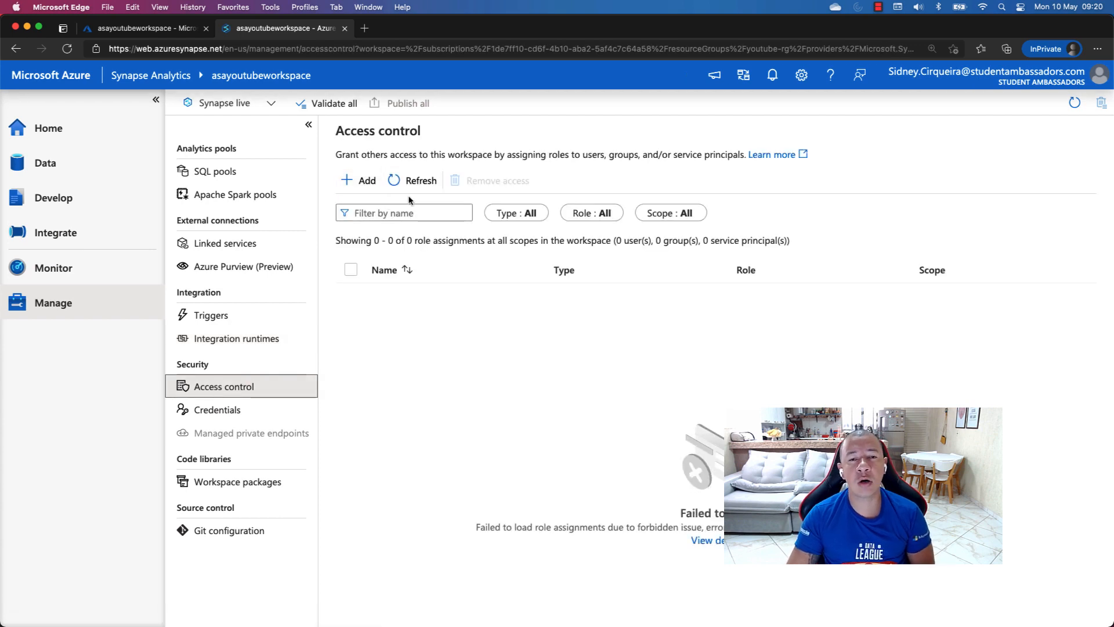
click(355, 184)
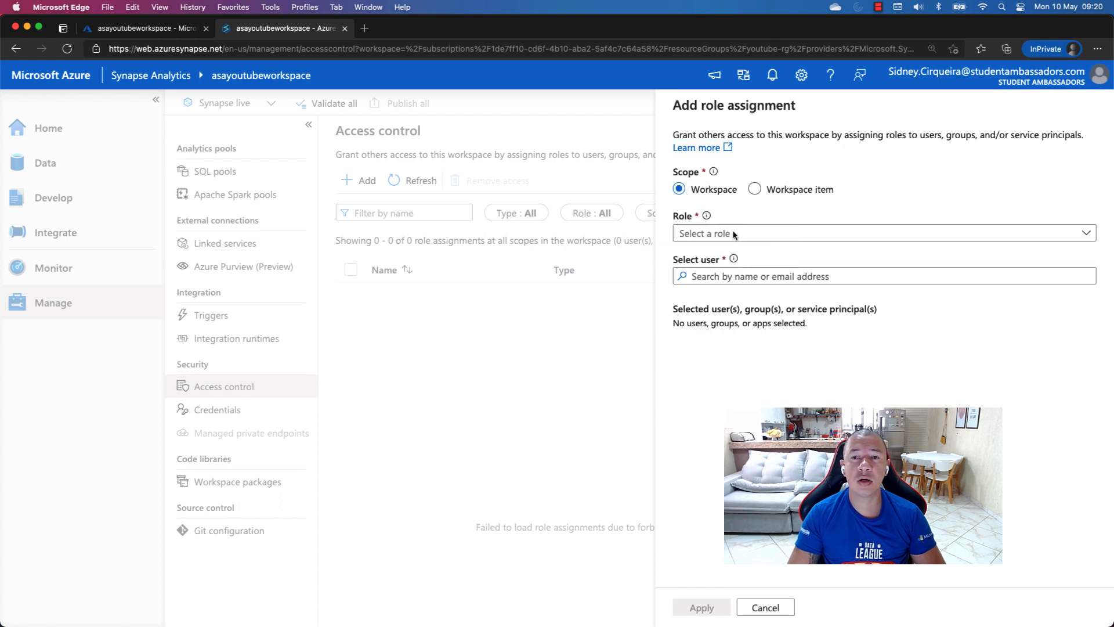
click(845, 235)
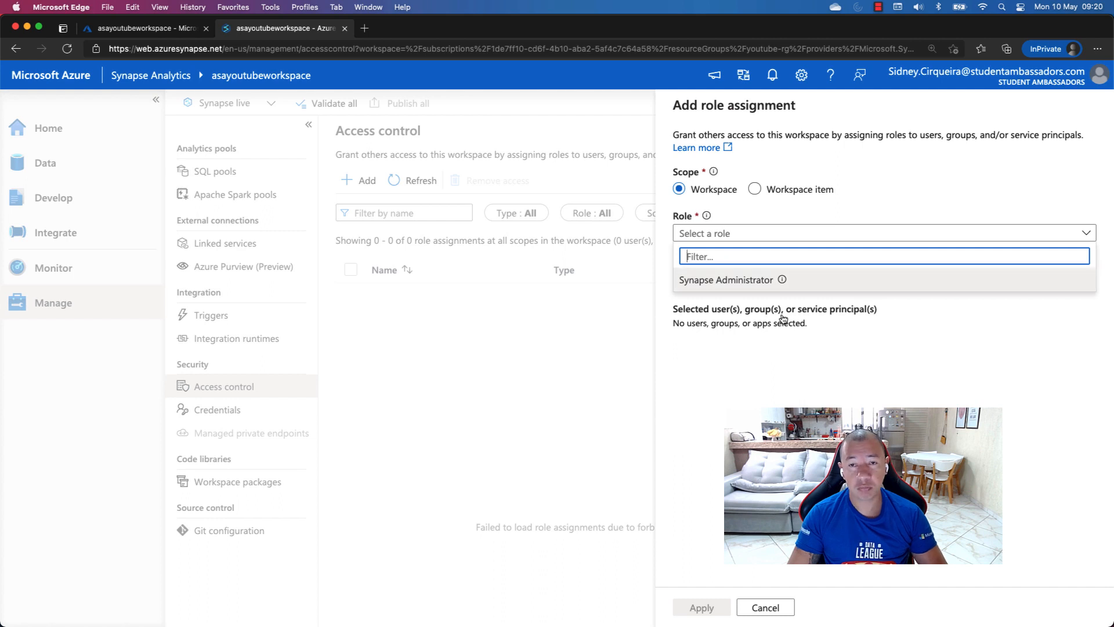
click(805, 371)
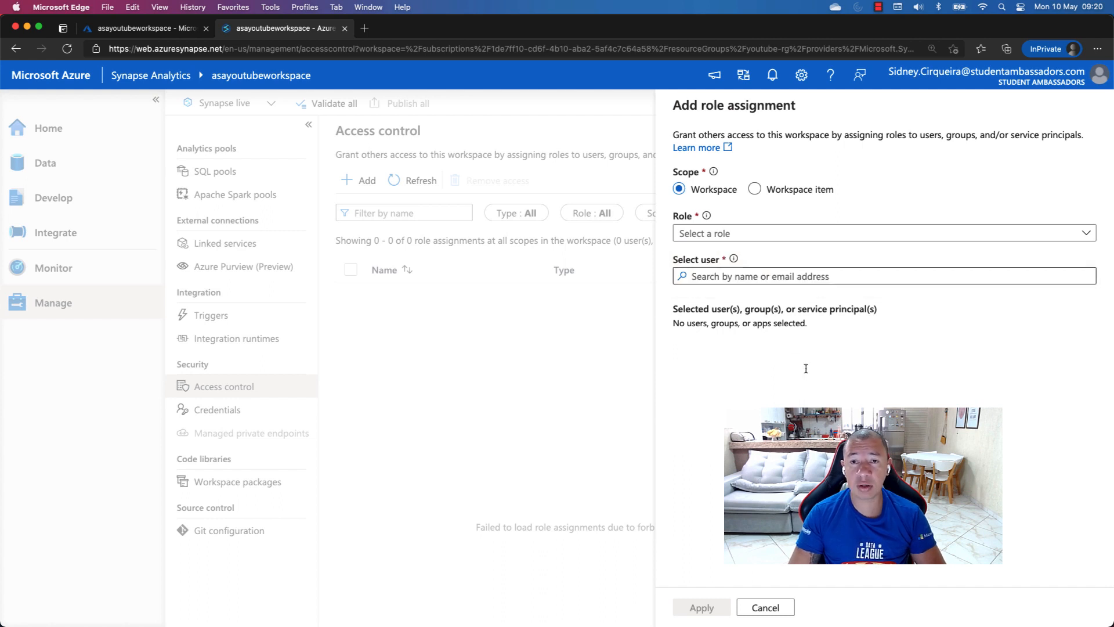
click(767, 279)
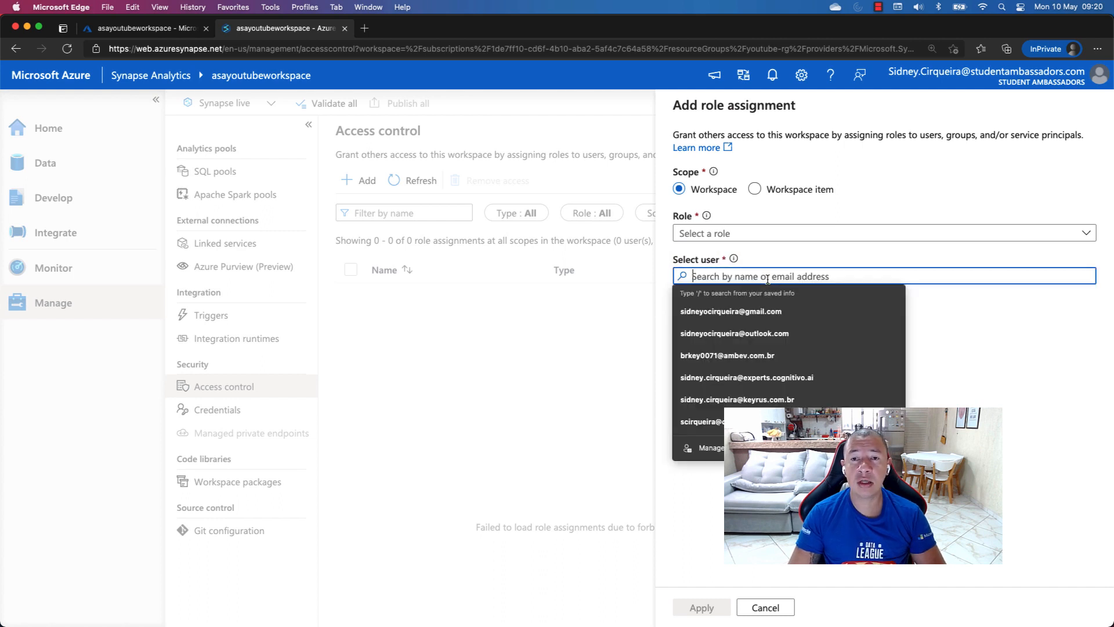
click(793, 303)
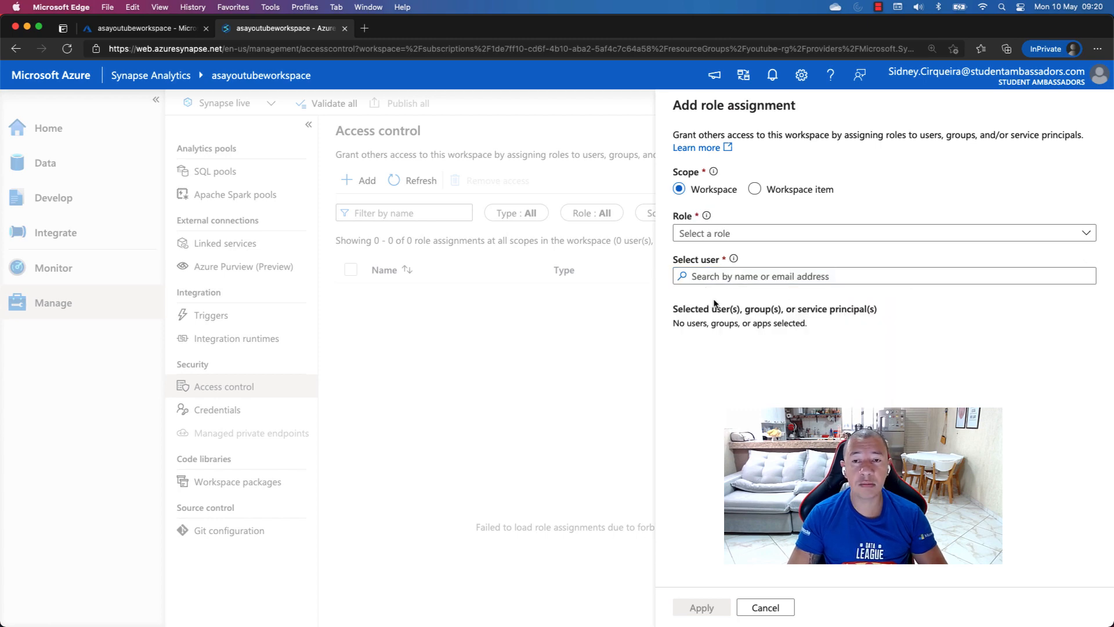
click(765, 606)
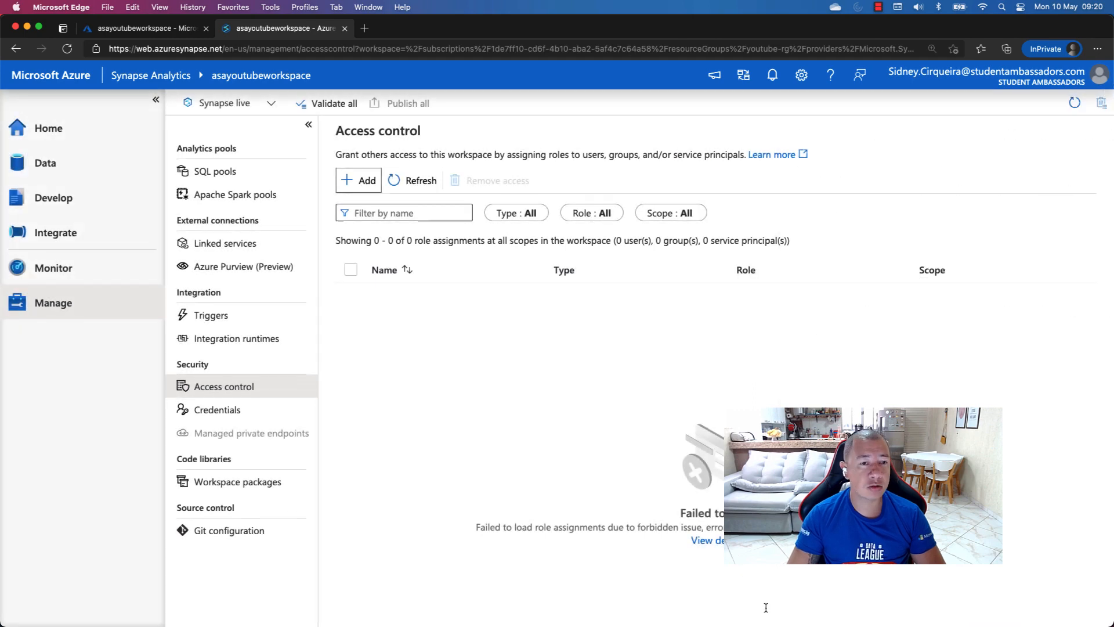
View the Credentials, Workspace packages and Git configuration pages of the Manage hub
click(220, 410)
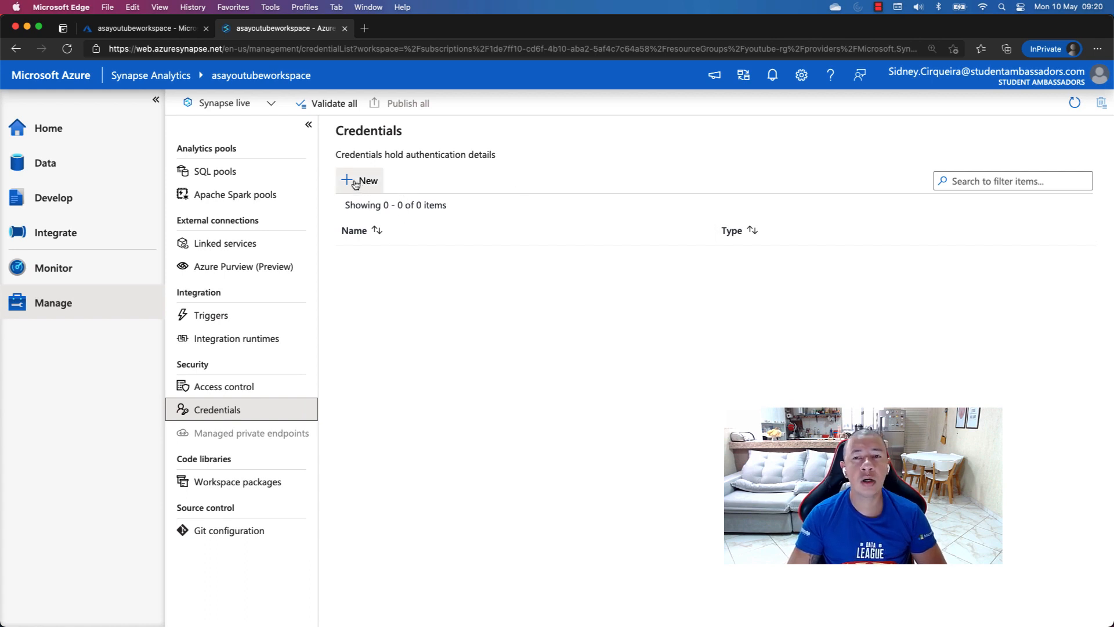
click(246, 483)
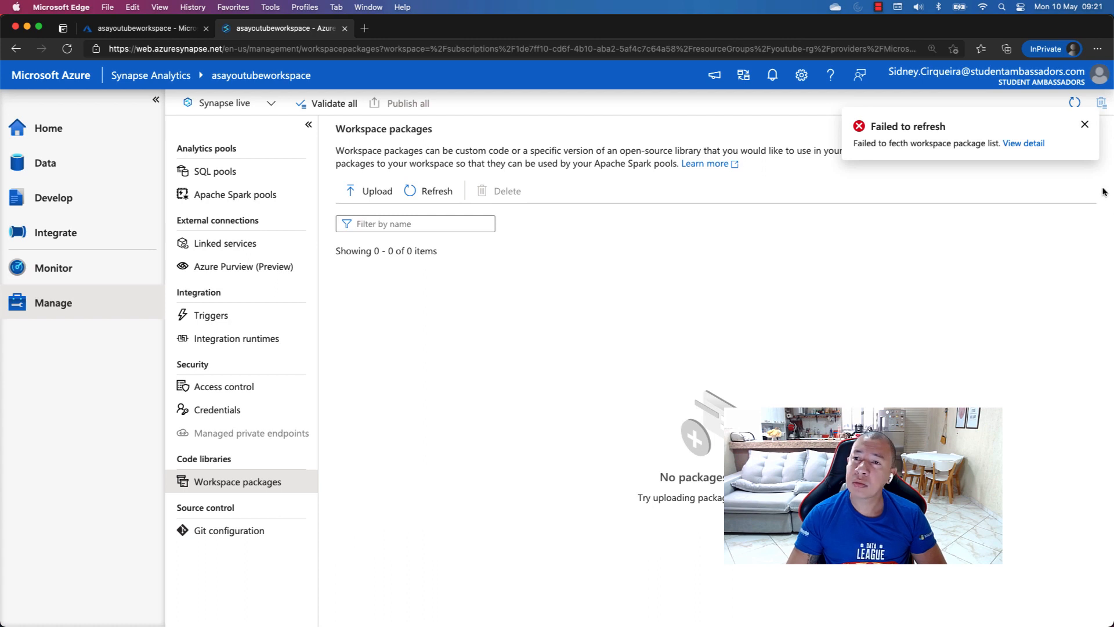
click(1083, 128)
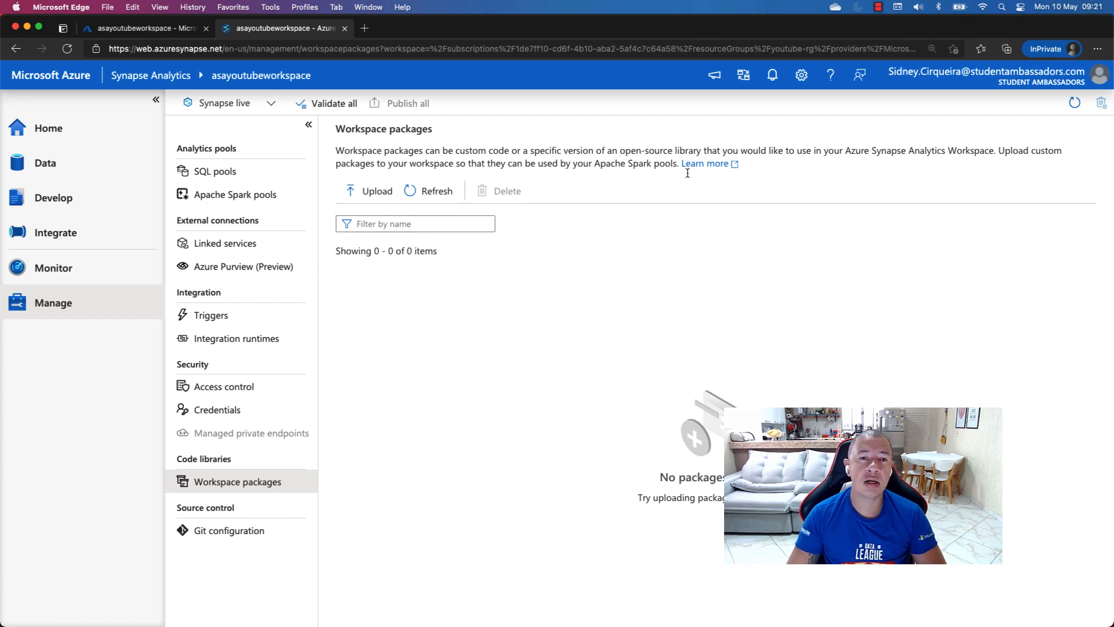
drag(597, 163, 651, 164)
click(230, 540)
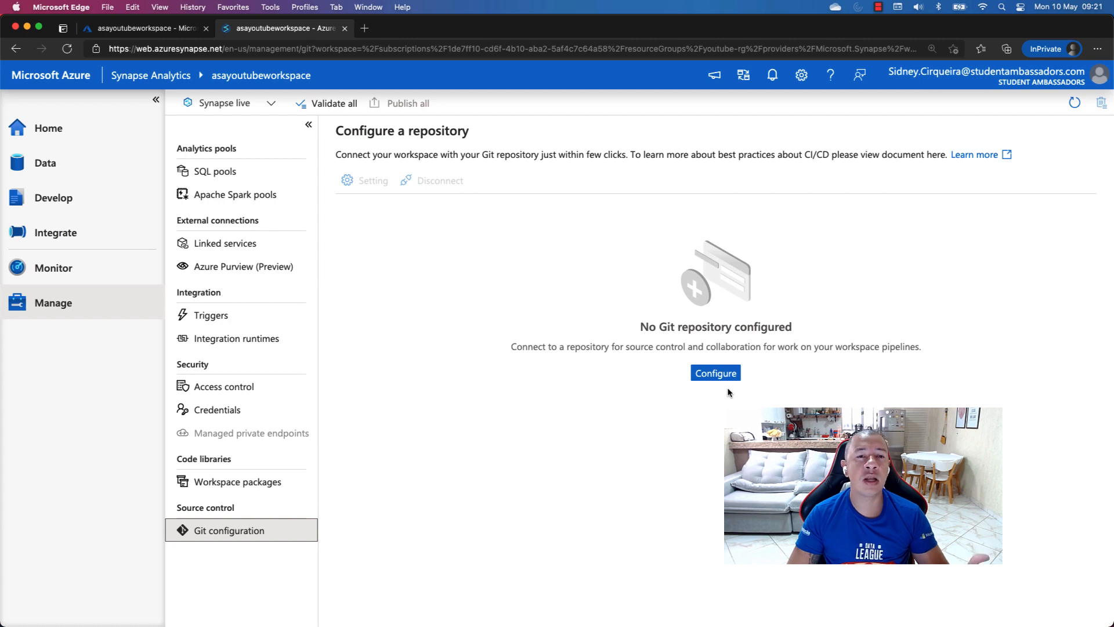
Return to the Synapse Studio home page of asayoutubeworkspace
click(86, 134)
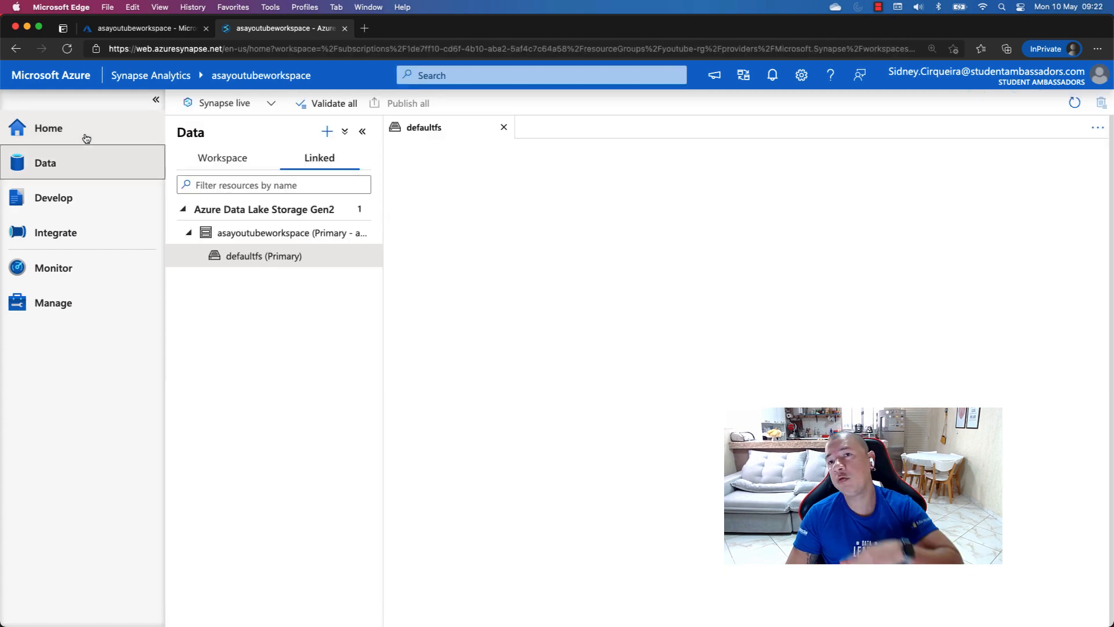
click(86, 138)
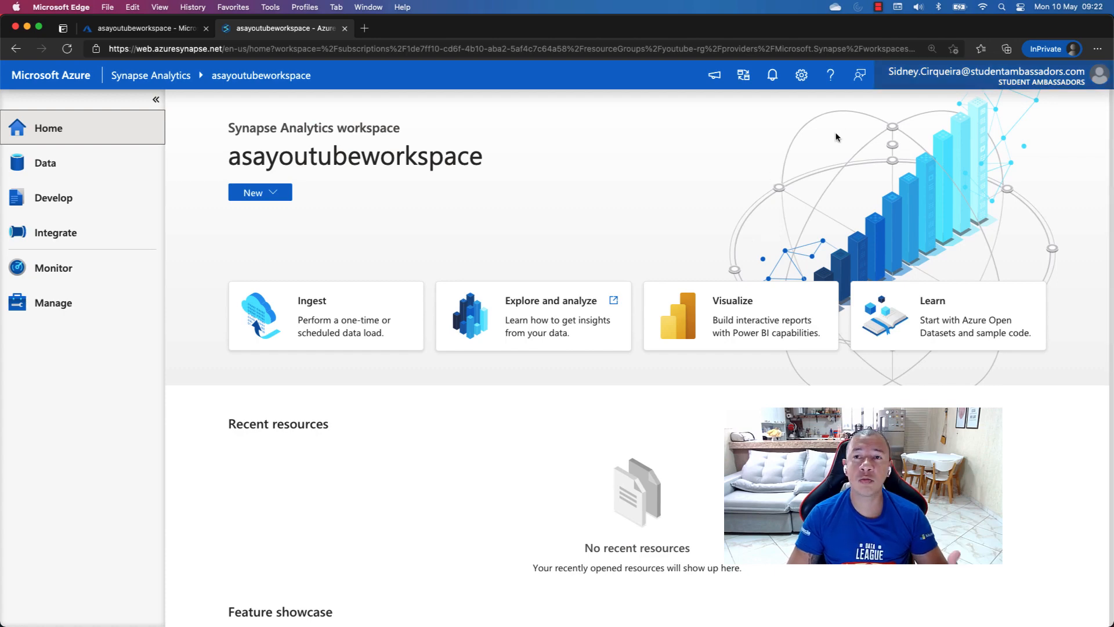
click(880, 8)
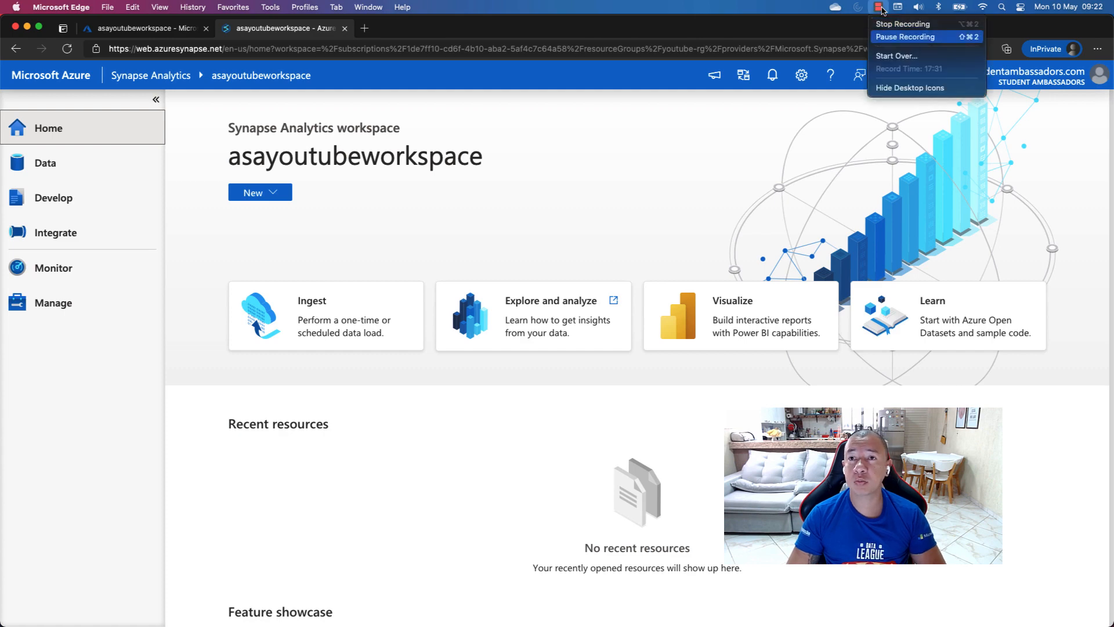